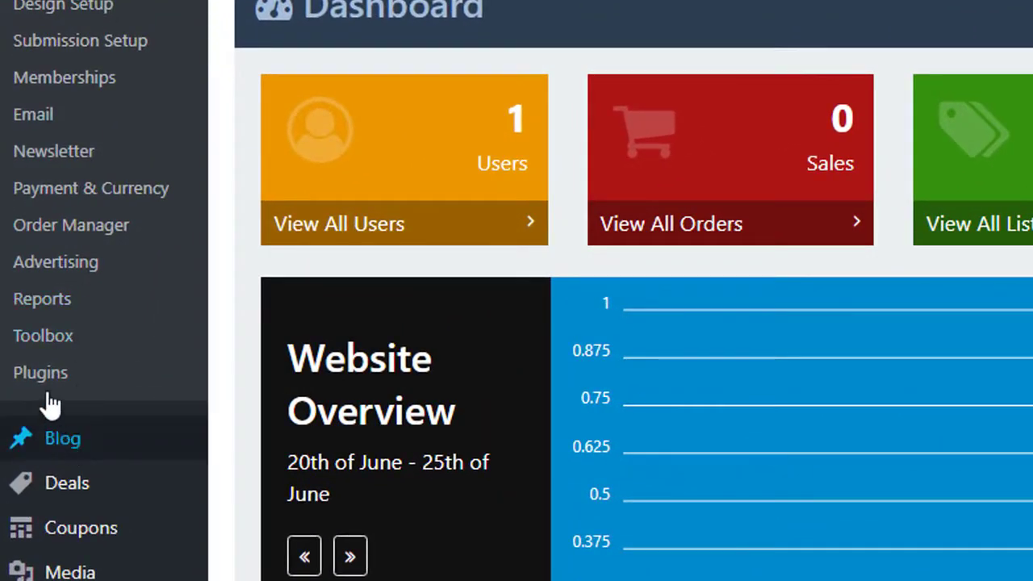
Step: Install and activate the iCodes Coupon Plugin (version 2.0) from the Popular plugins collection
left_click(43, 375)
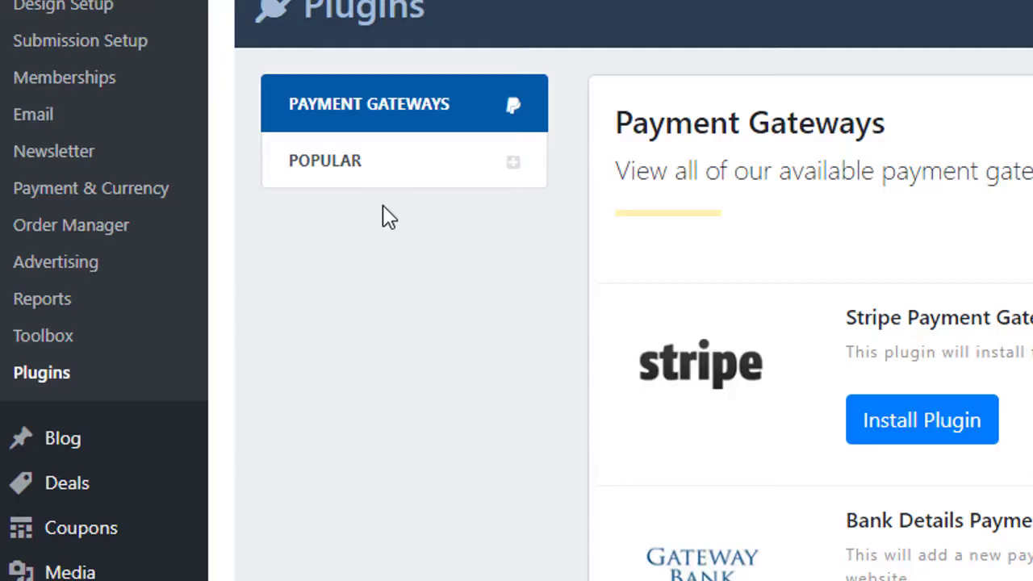
left_click(362, 184)
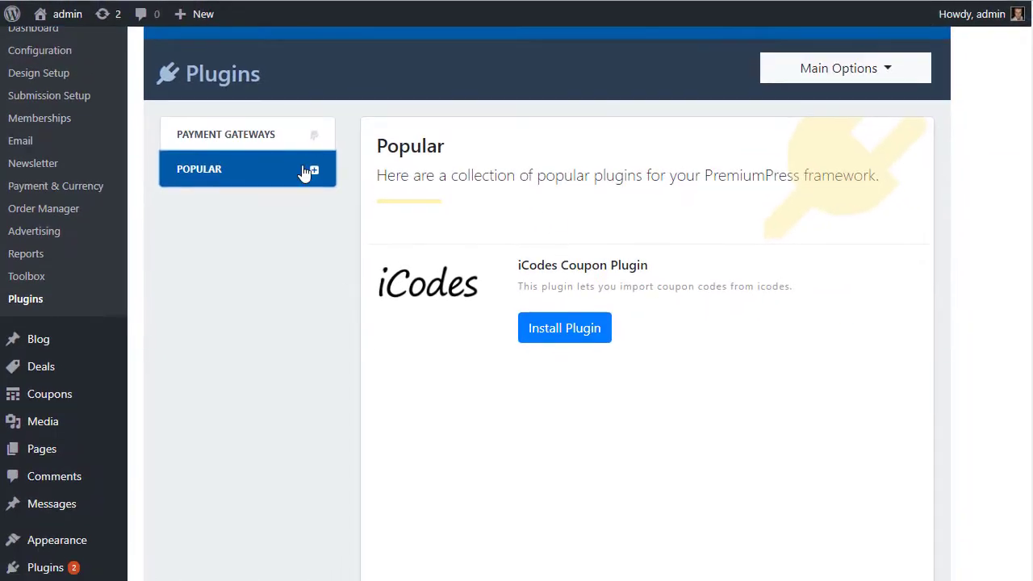
left_click(547, 327)
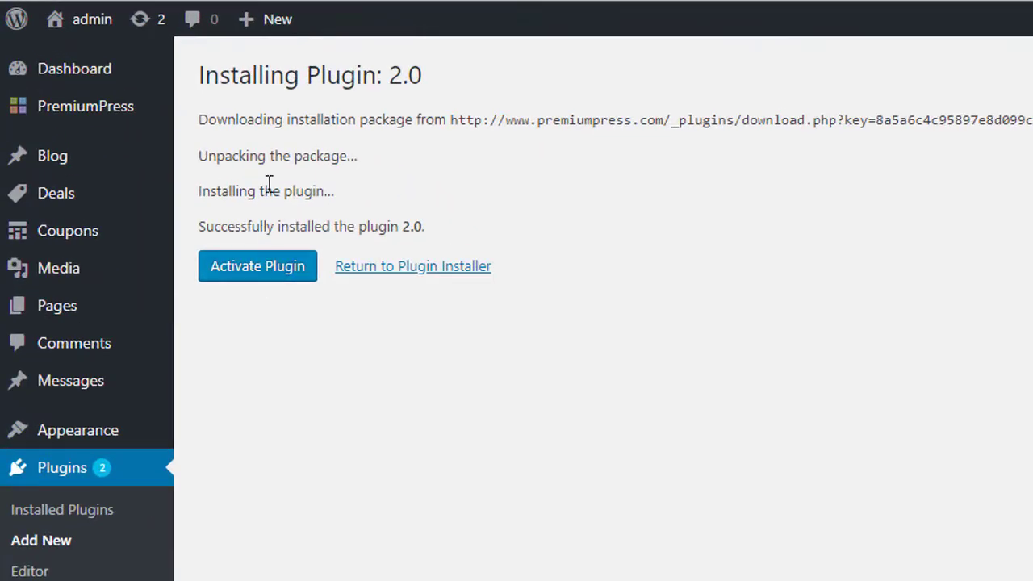
left_click(272, 270)
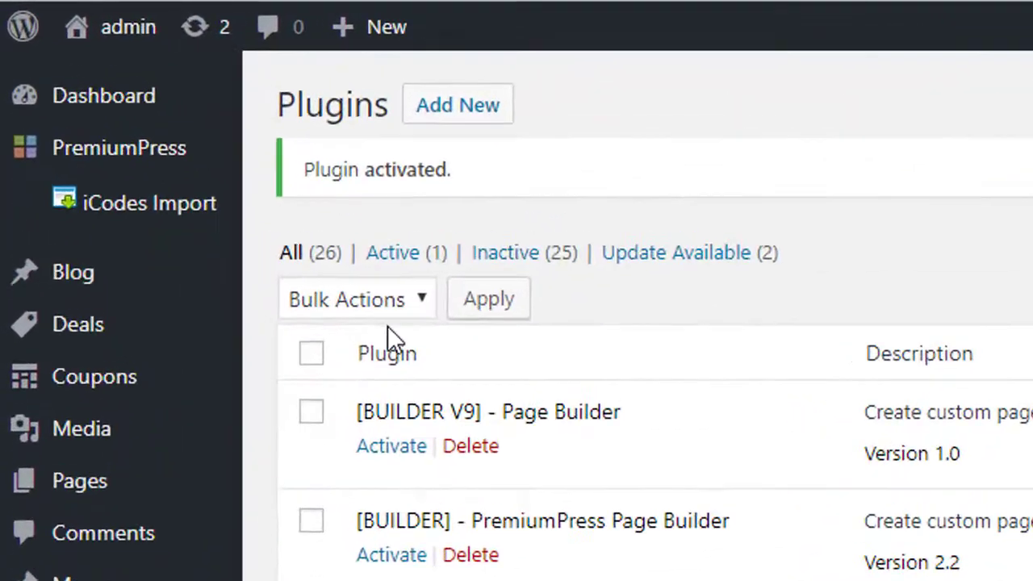
mouse_move(71, 147)
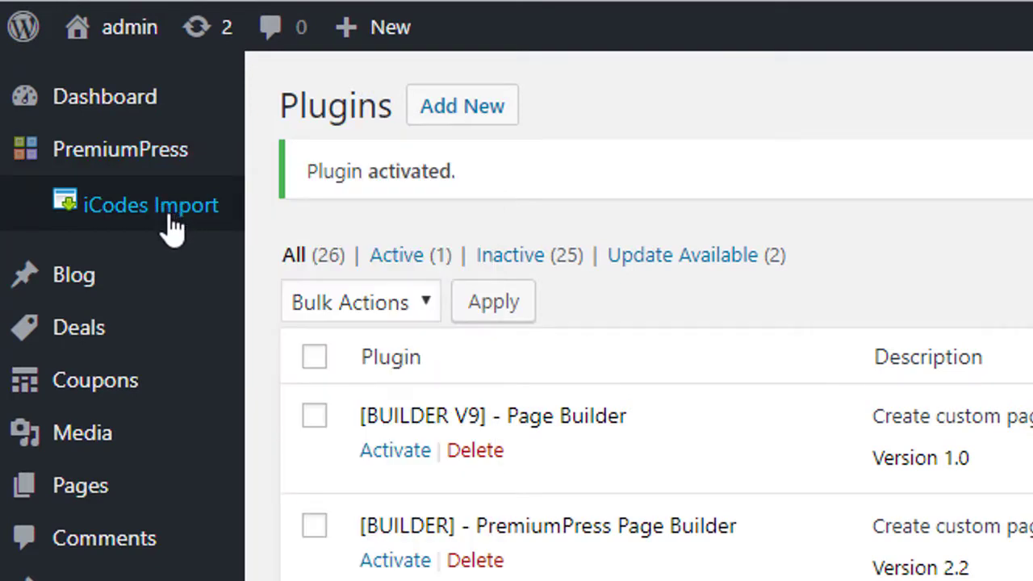
Step: Open iCodes Import and review its empty merchant list and blank USA account settings
left_click(171, 219)
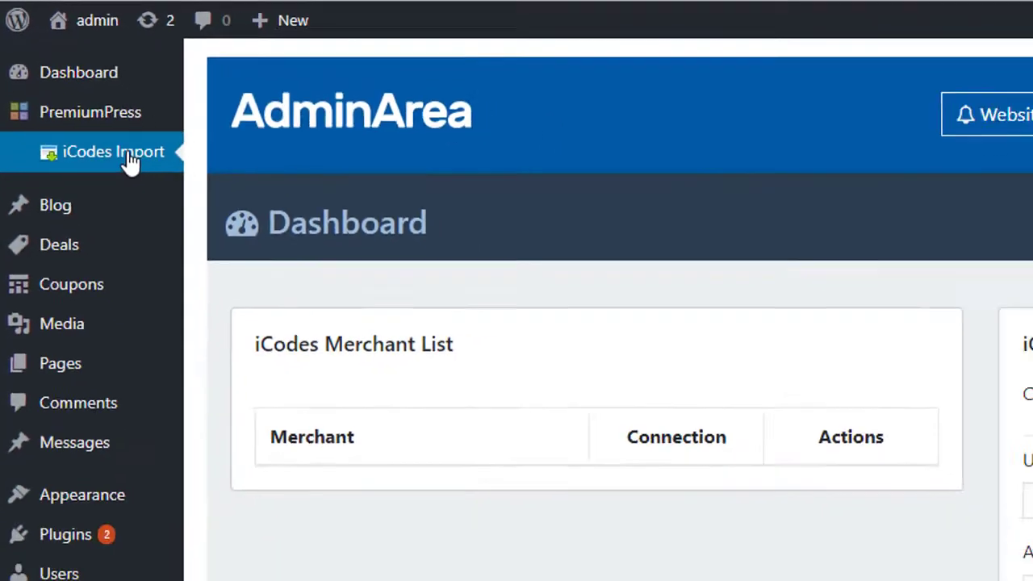
scroll(573, 312, "down", 2)
scroll(573, 312, "up", 2)
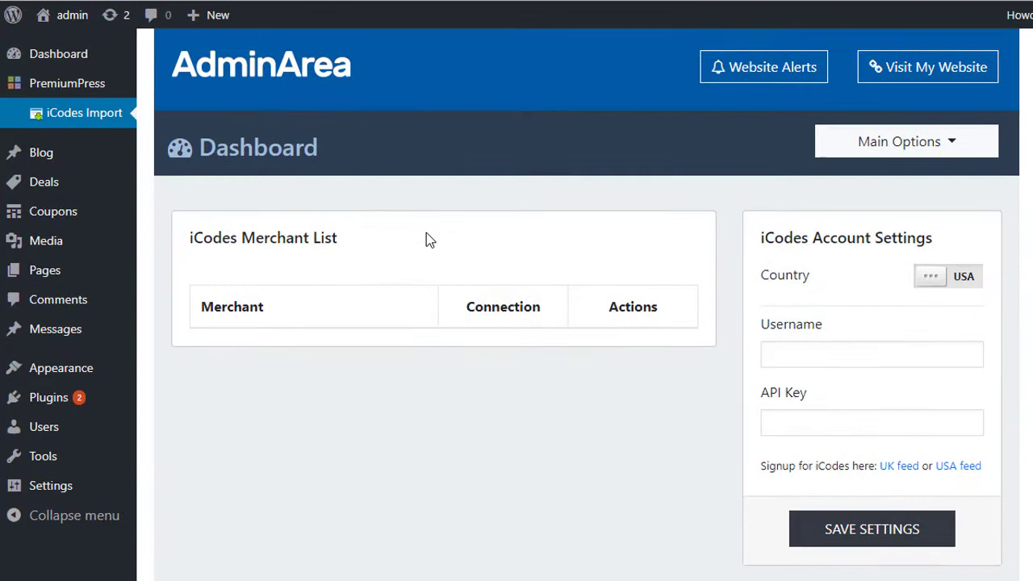
scroll(575, 314, "down", 1)
scroll(429, 234, "down", 1)
scroll(428, 234, "up", 3)
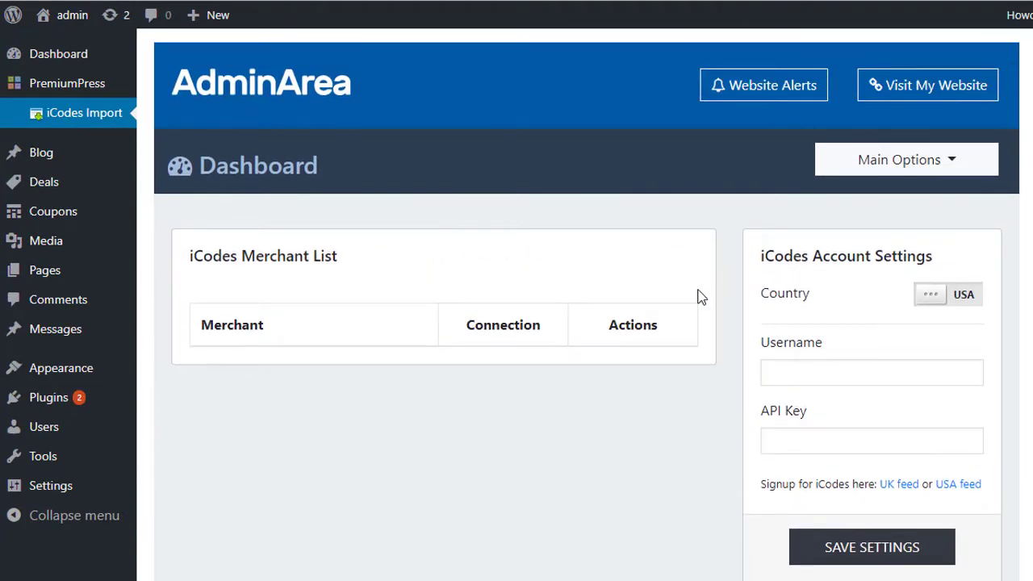
scroll(699, 292, "down", 1)
scroll(699, 288, "up", 1)
scroll(699, 287, "down", 1)
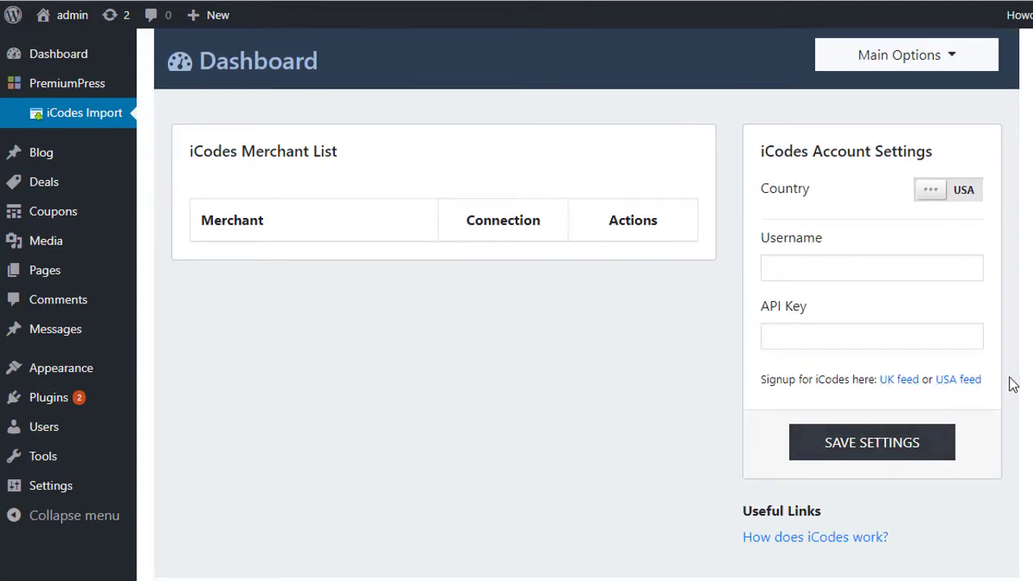
scroll(1007, 386, "up", 1)
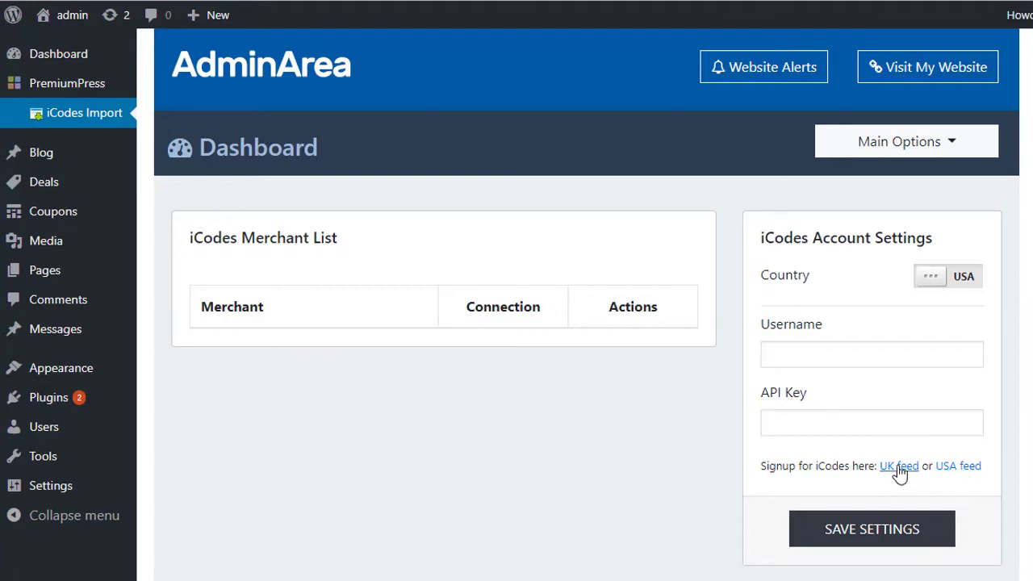
Step: Follow the UK feed signup link to the icodes.uk home page
left_click(898, 466)
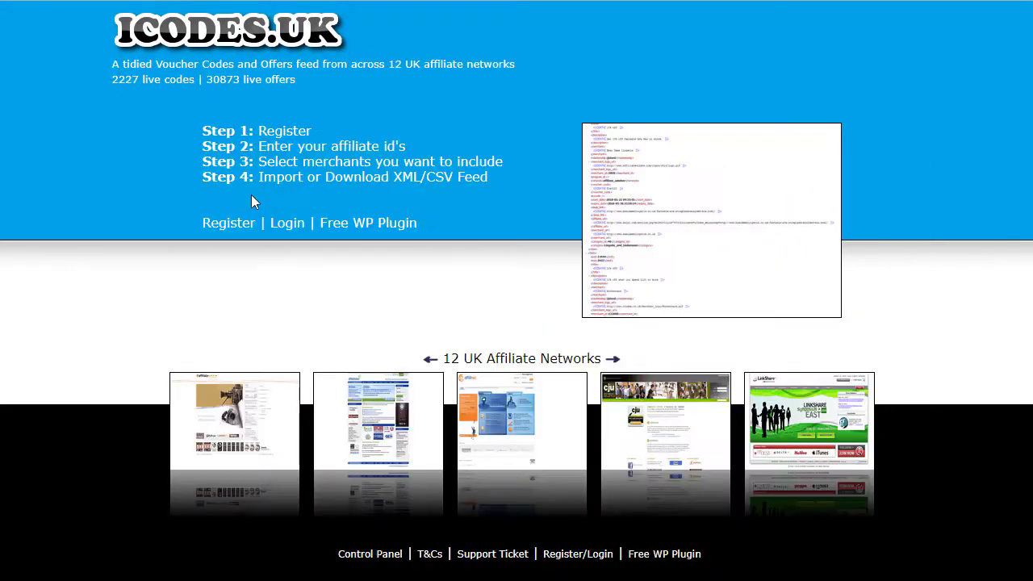
Step: Log in to the iCodes Control Panel and look over the affiliate network ID settings
left_click(282, 228)
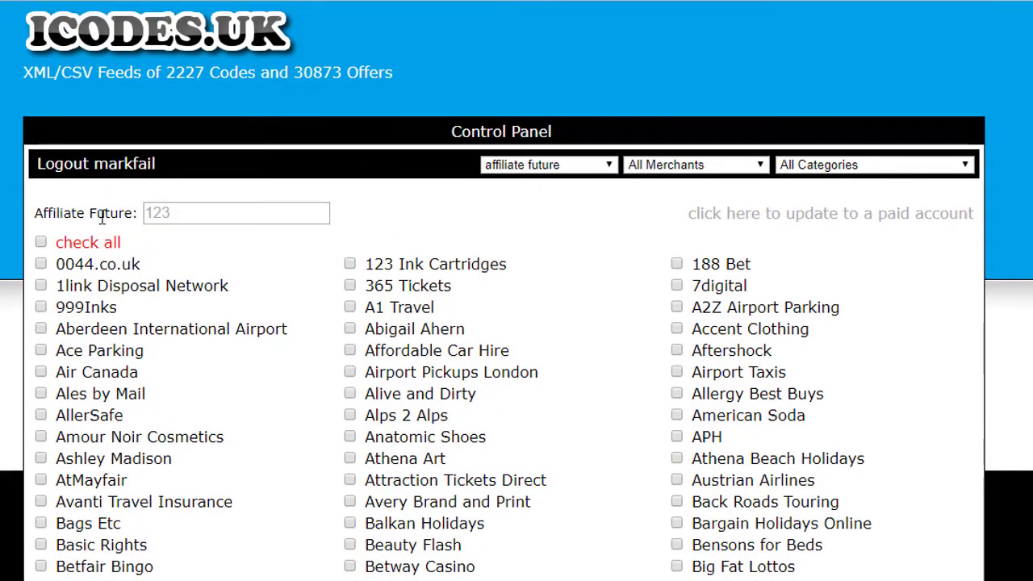
left_click(503, 168)
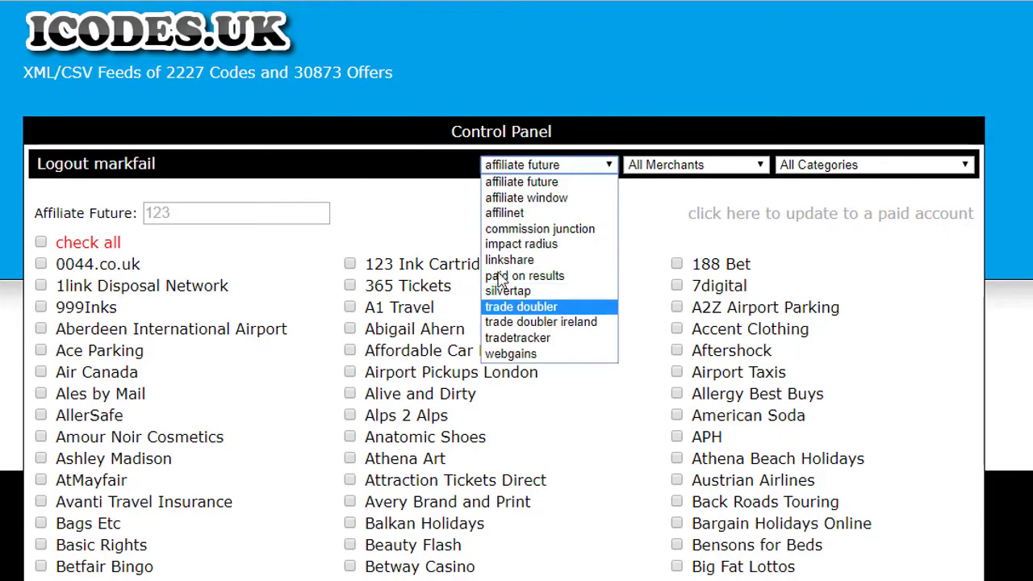
left_click(392, 213)
left_click(513, 171)
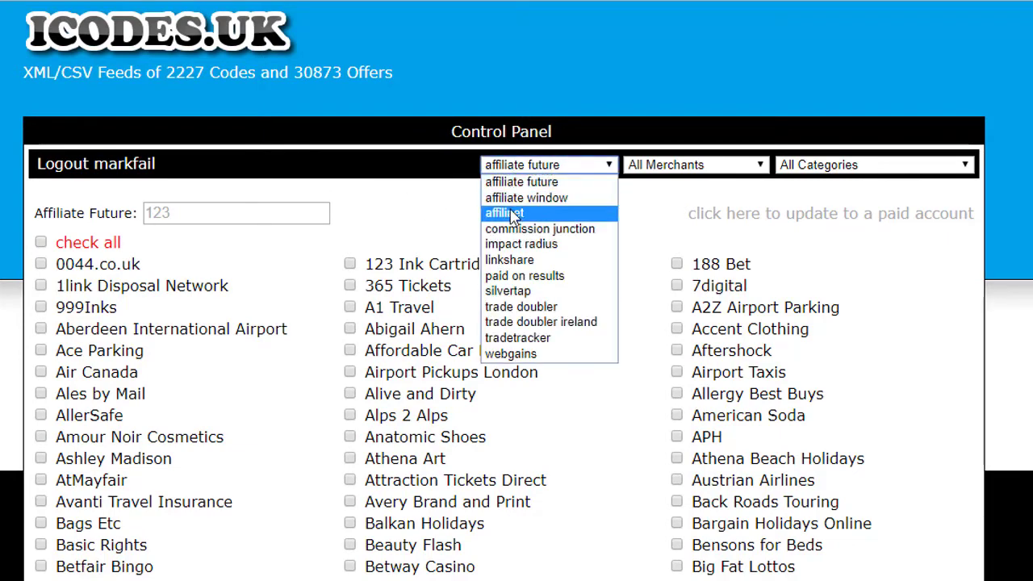
left_click(266, 210)
left_click(262, 213)
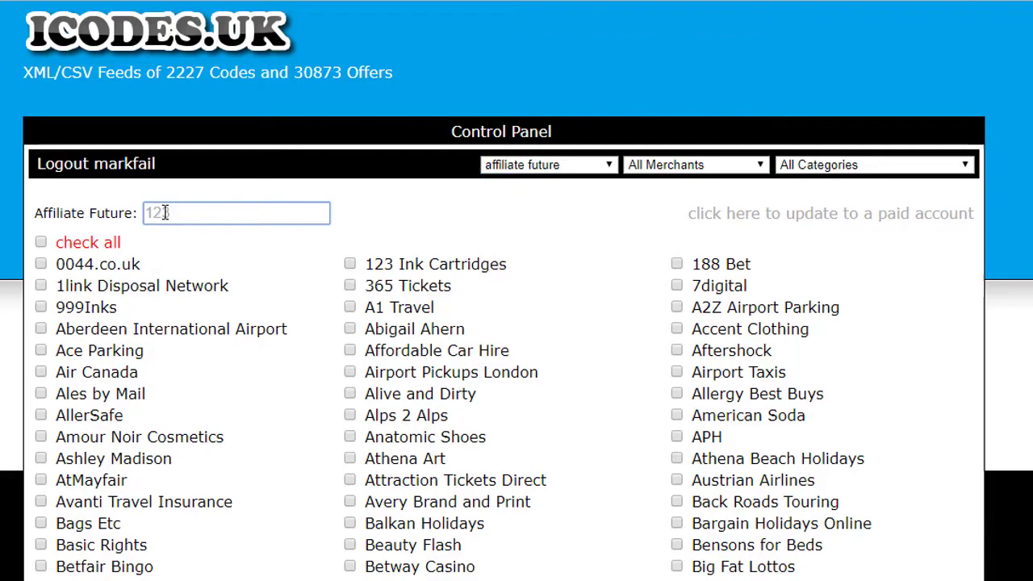
scroll(234, 242, "down", 1)
scroll(326, 247, "down", 3)
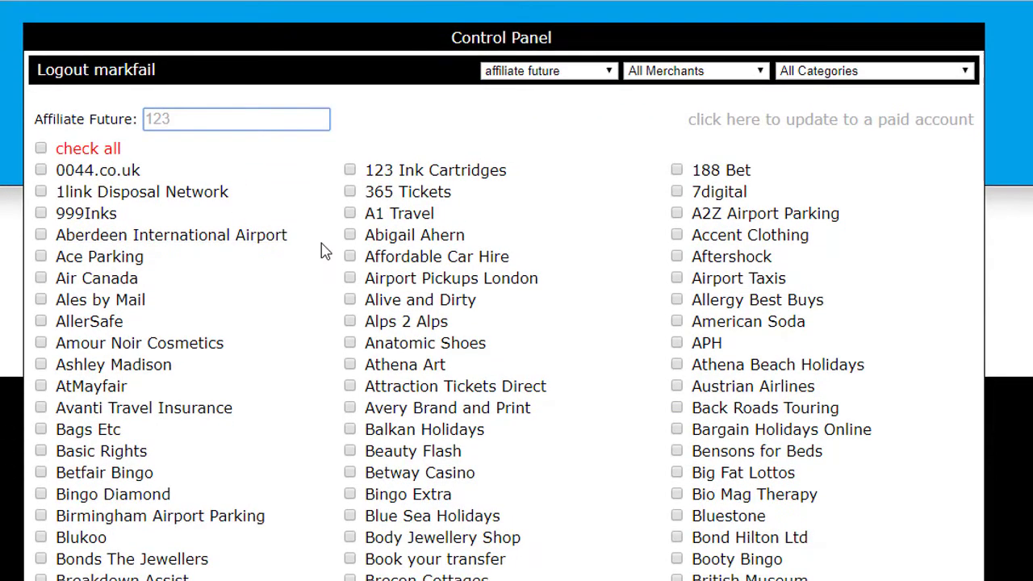
scroll(325, 266, "up", 4)
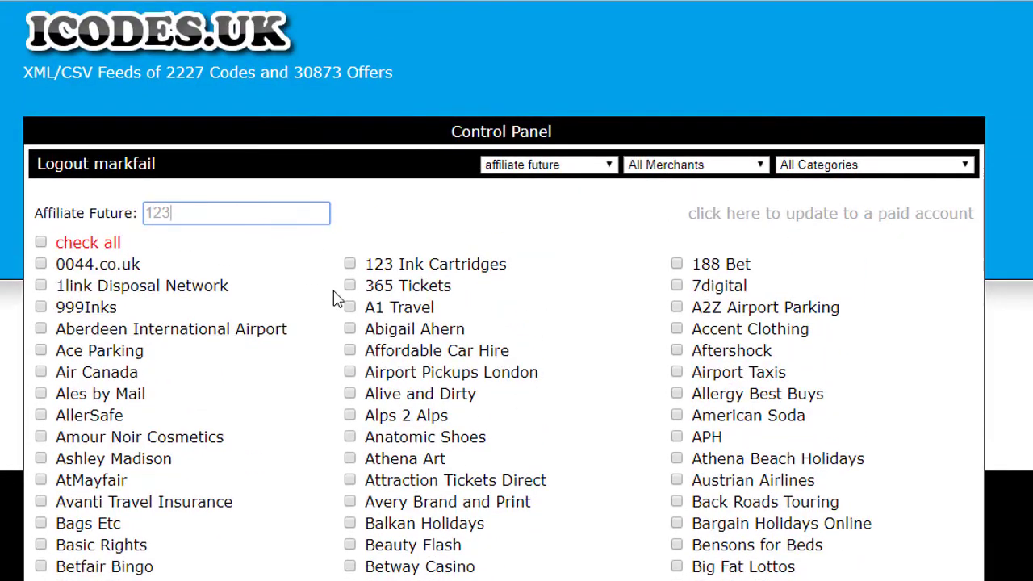
scroll(314, 306, "down", 4)
scroll(319, 323, "up", 4)
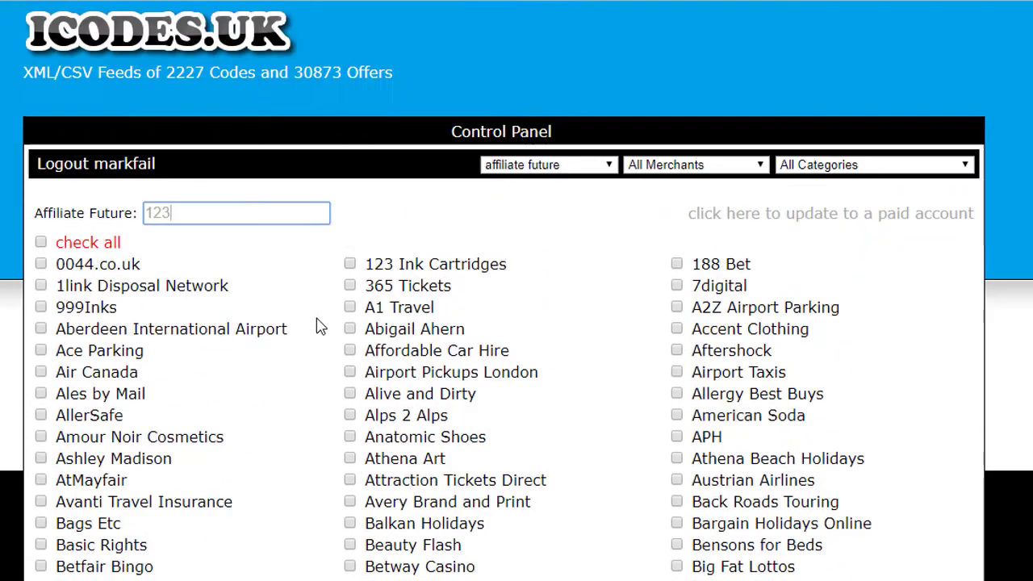
Step: Select 0044.co.uk, 1link, 999Inks, 123 Ink, 365 Tickets, A1 Travel, 188 Bet, 7digital and Update
left_click(40, 264)
left_click(40, 286)
left_click(40, 307)
left_click(349, 264)
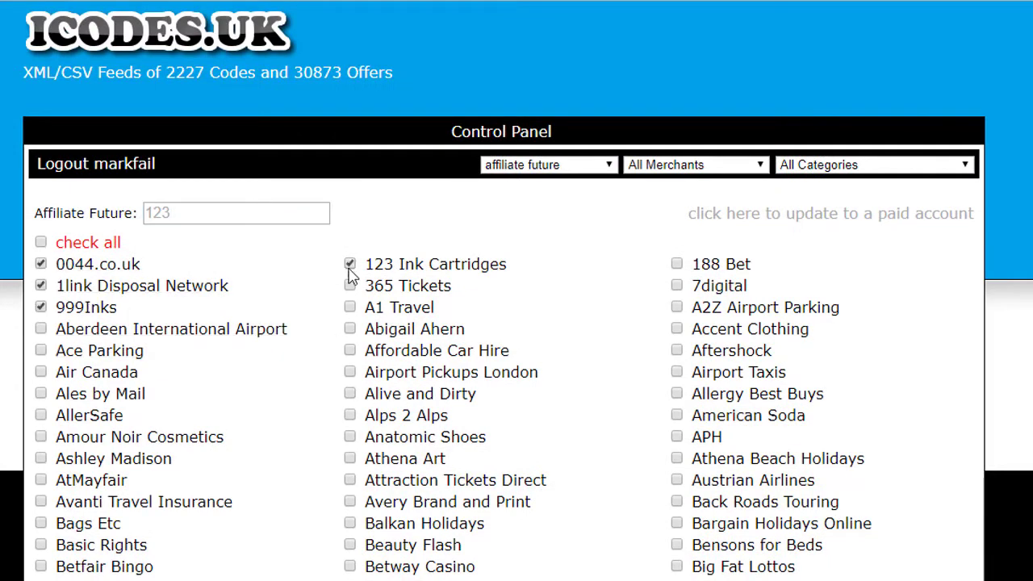
left_click(350, 286)
left_click(349, 308)
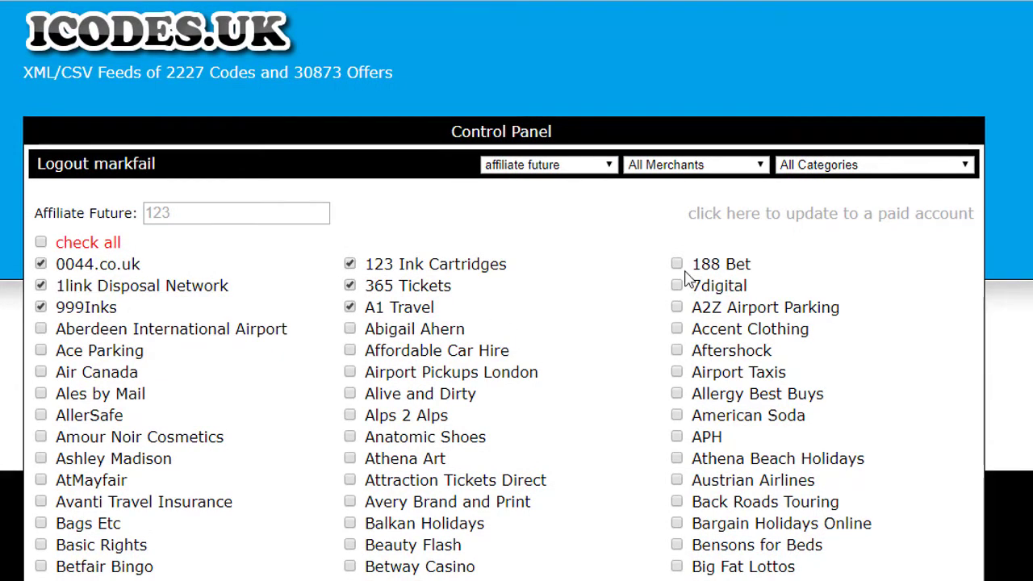
left_click(677, 264)
left_click(676, 286)
scroll(443, 337, "down", 10)
scroll(442, 337, "down", 20)
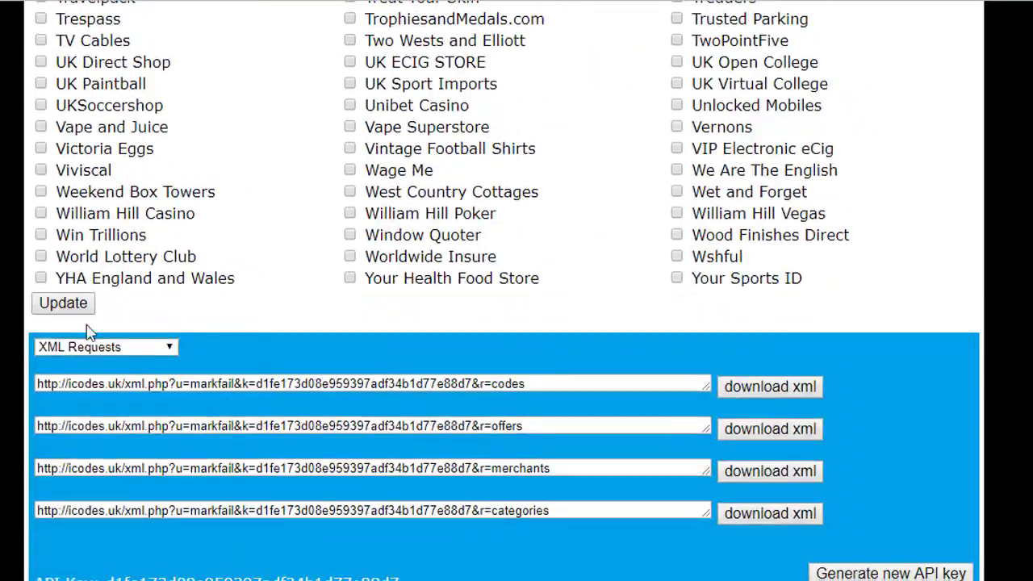
left_click(71, 308)
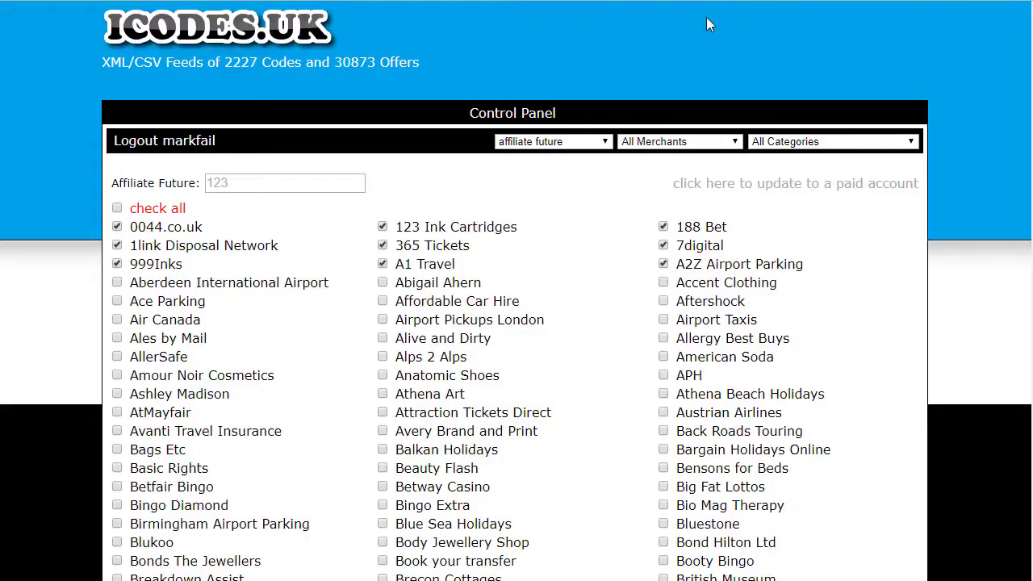
Step: Scroll through the iCodes merchant list down to the XML Requests feed links
scroll(507, 143, "down", 15)
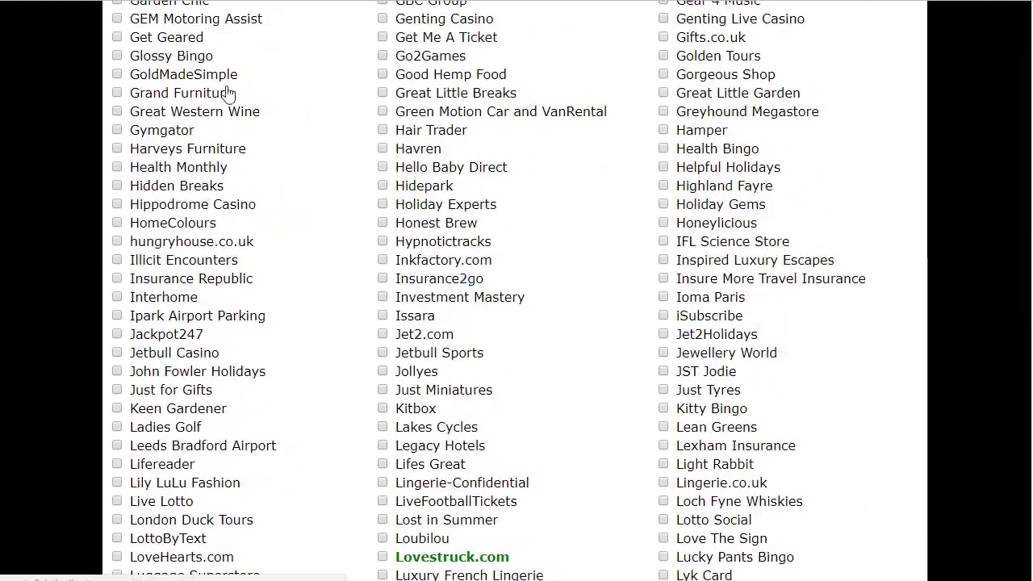
scroll(228, 93, "down", 20)
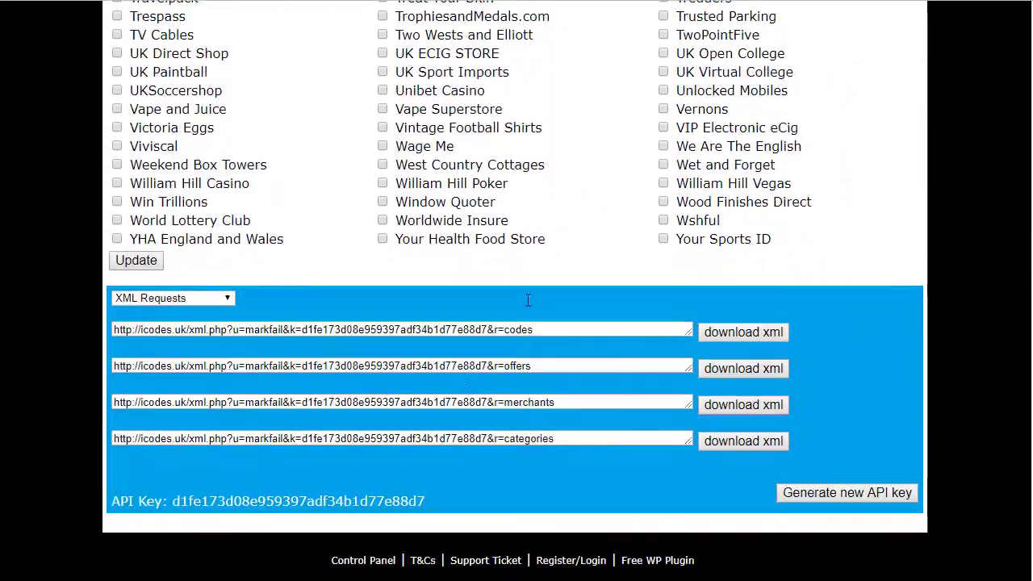
scroll(326, 173, "up", 8)
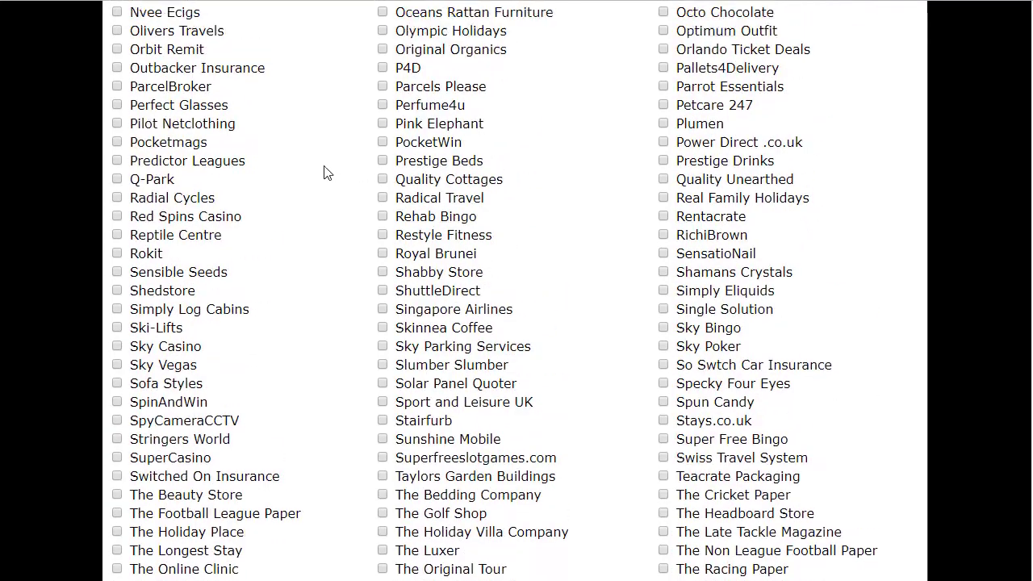
scroll(327, 173, "up", 15)
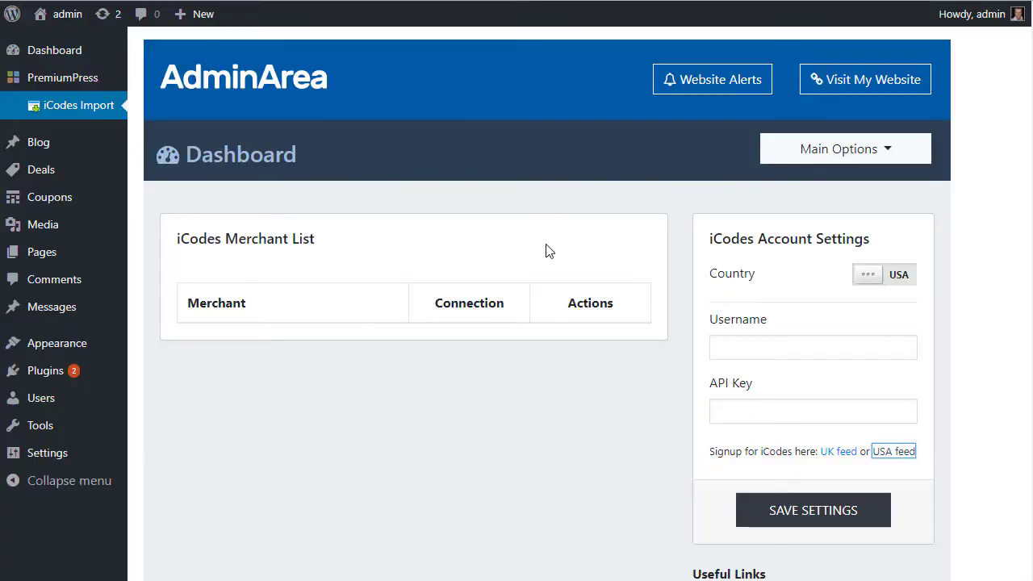
scroll(399, 172, "down", 2)
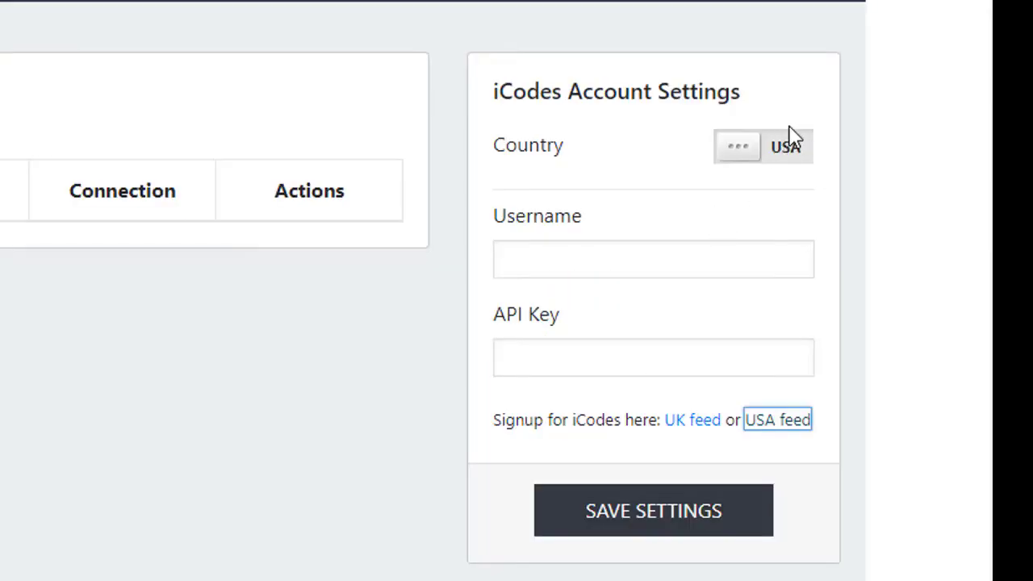
Step: Set the iCodes country to UK and fill in the saved account username
left_click(783, 143)
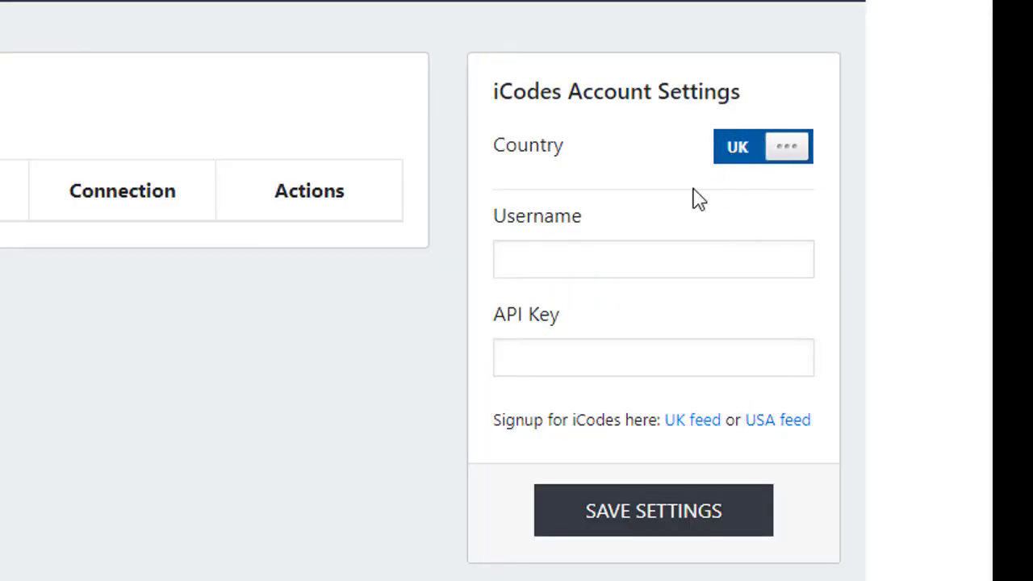
left_click(657, 257)
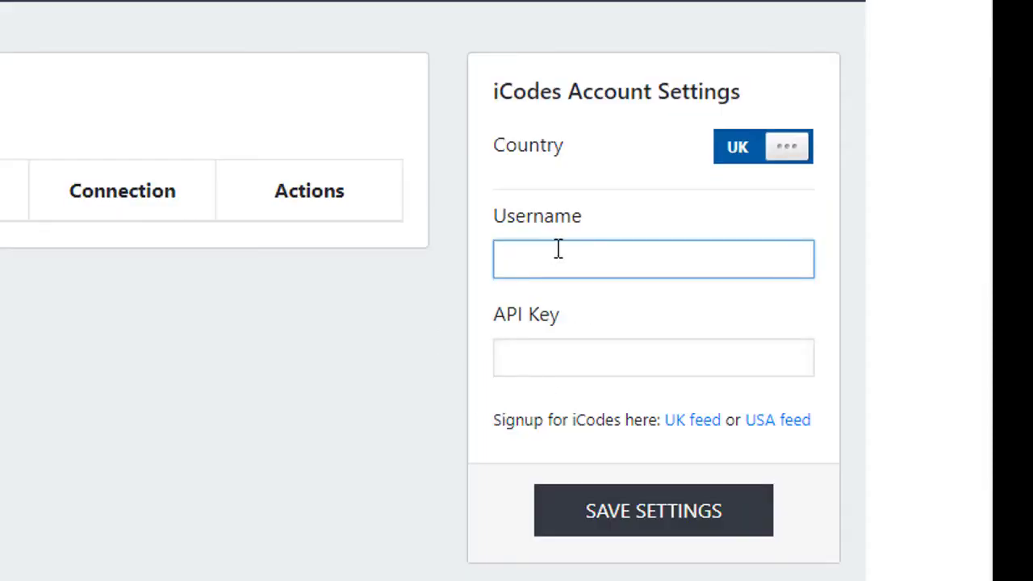
left_click(557, 256)
left_click(537, 323)
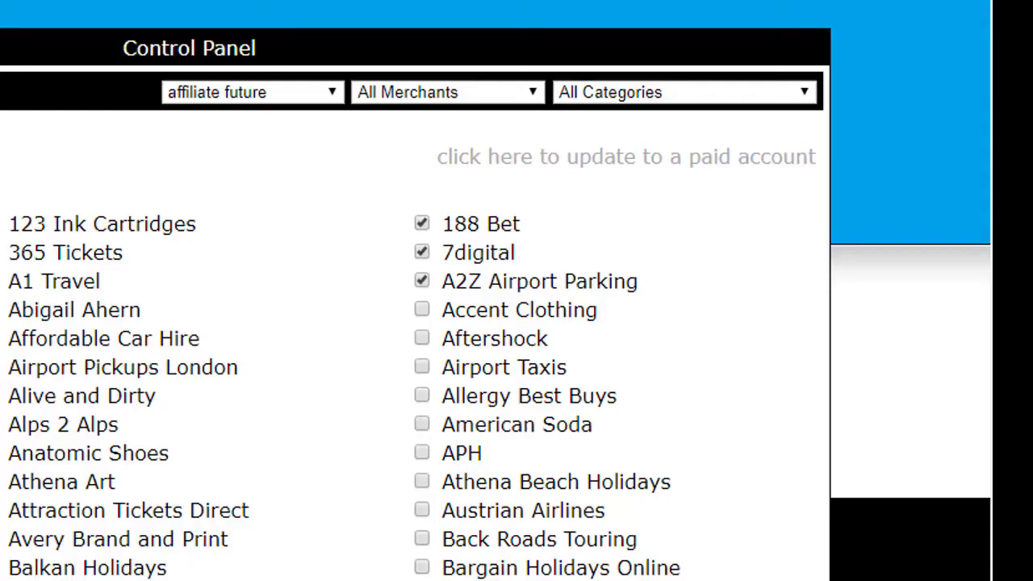
Step: Copy the API key from the iCodes site into the API Key field and save the settings
scroll(517, 323, "down", 15)
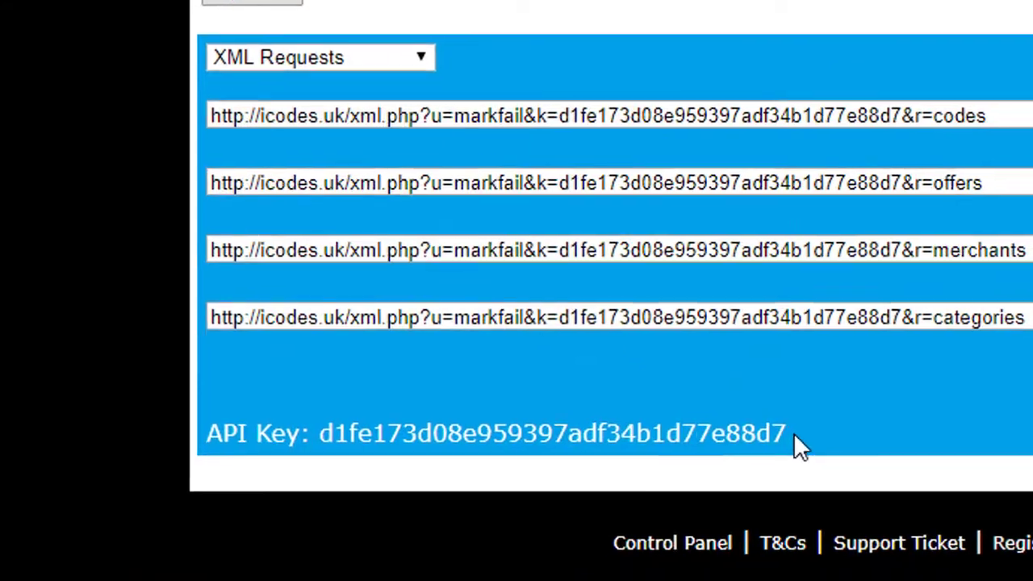
left_click_drag(635, 464, 257, 464)
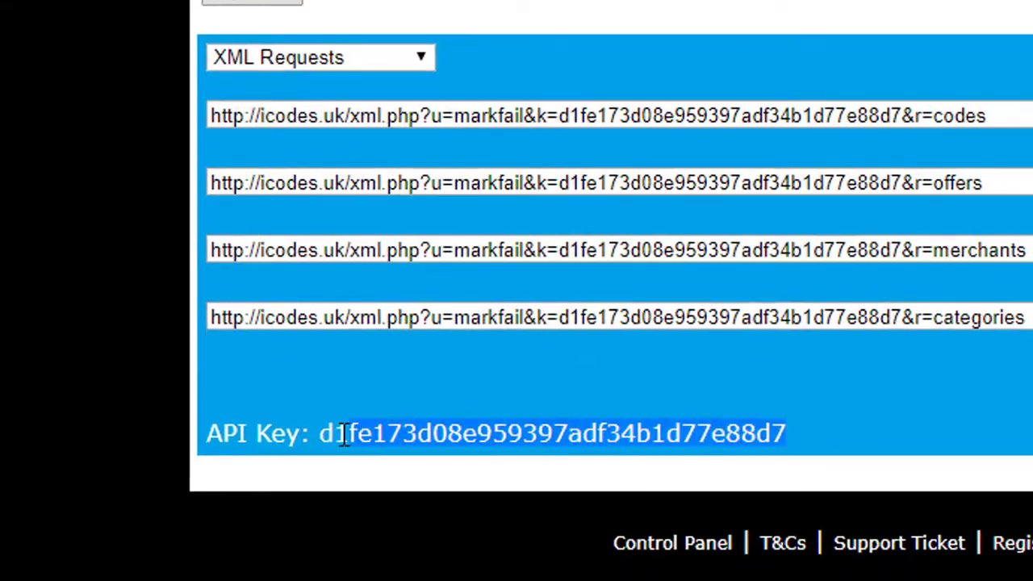
right_click(272, 466)
left_click(383, 464)
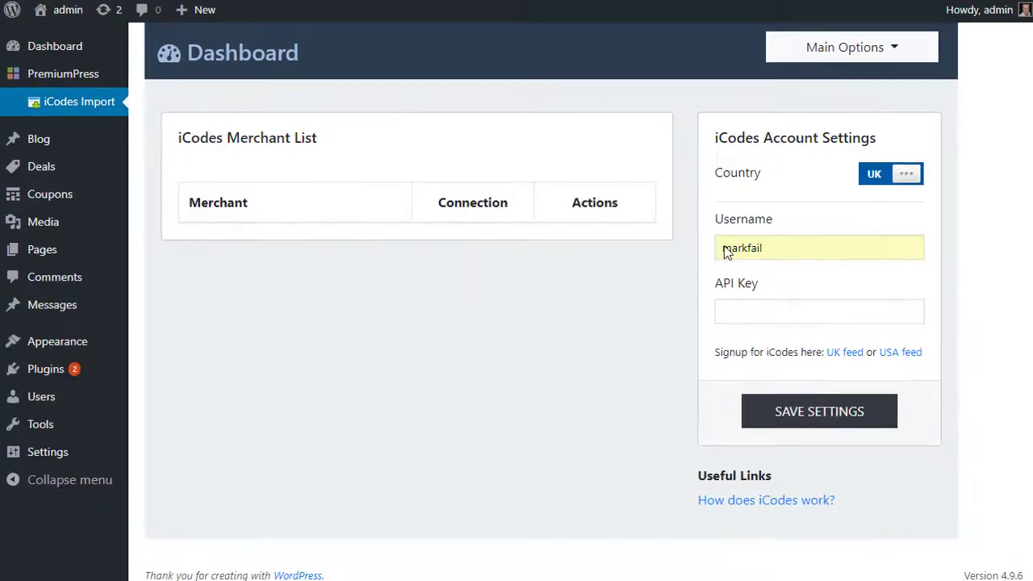
left_click(735, 309)
right_click(739, 307)
left_click(723, 424)
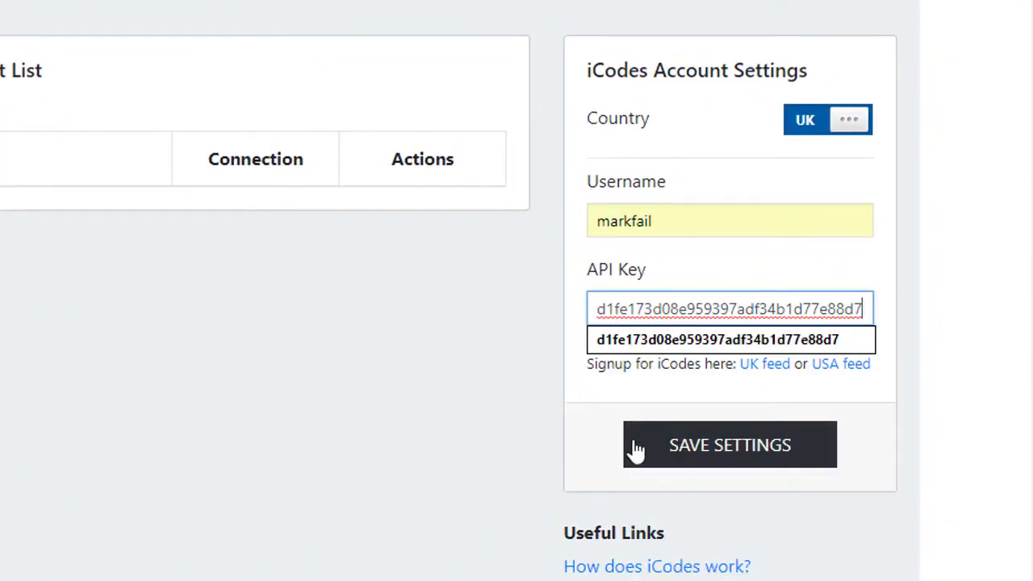
left_click(697, 458)
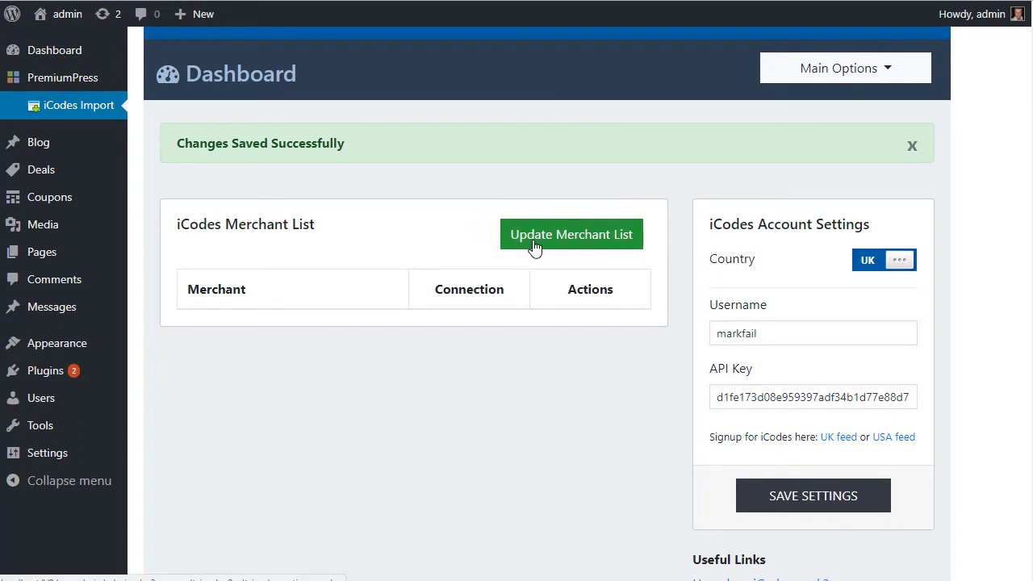
Step: Update the merchant list from the iCodes feed
left_click(600, 245)
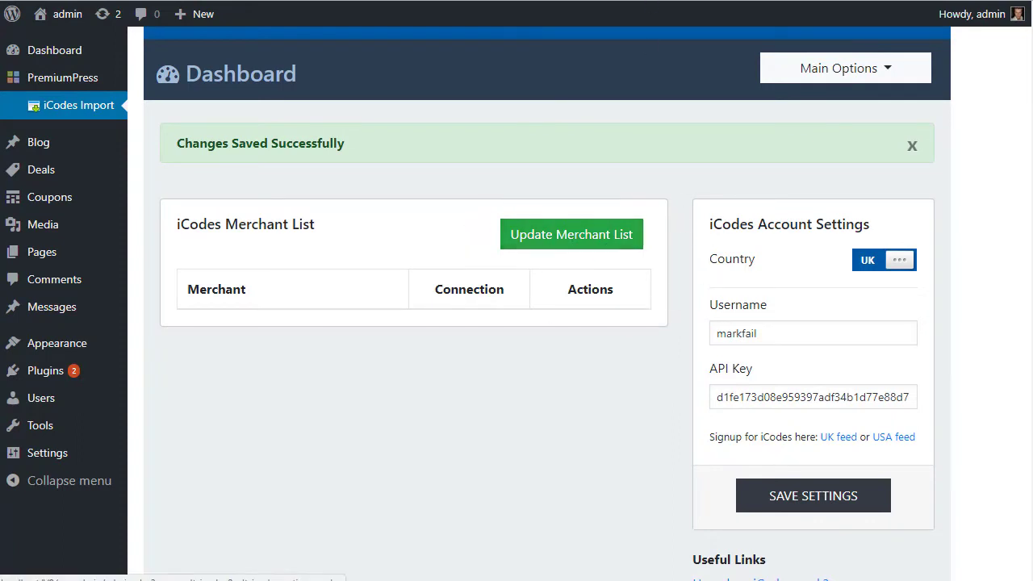
scroll(540, 168, "up", 15)
scroll(531, 164, "up", 20)
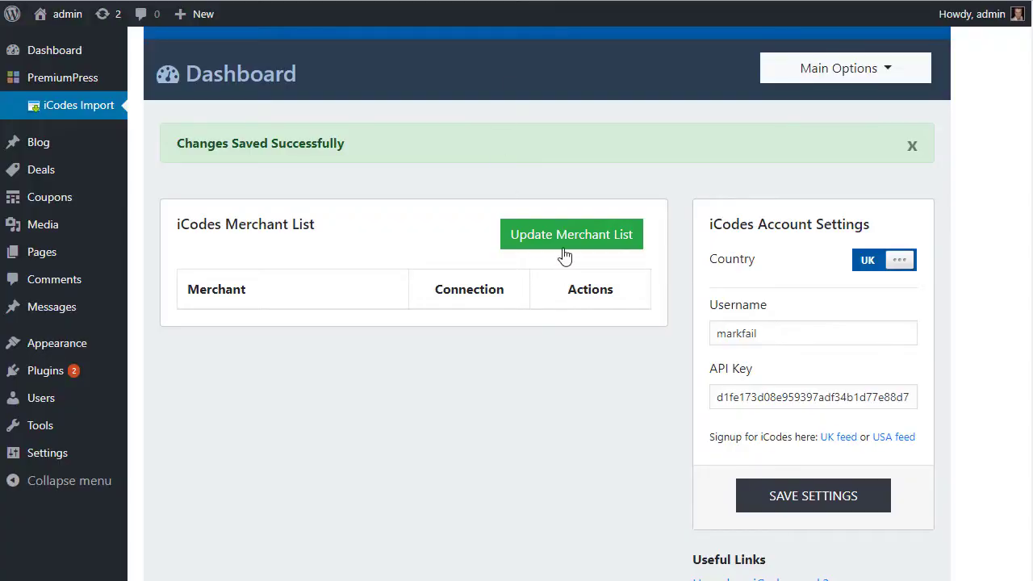
left_click(565, 236)
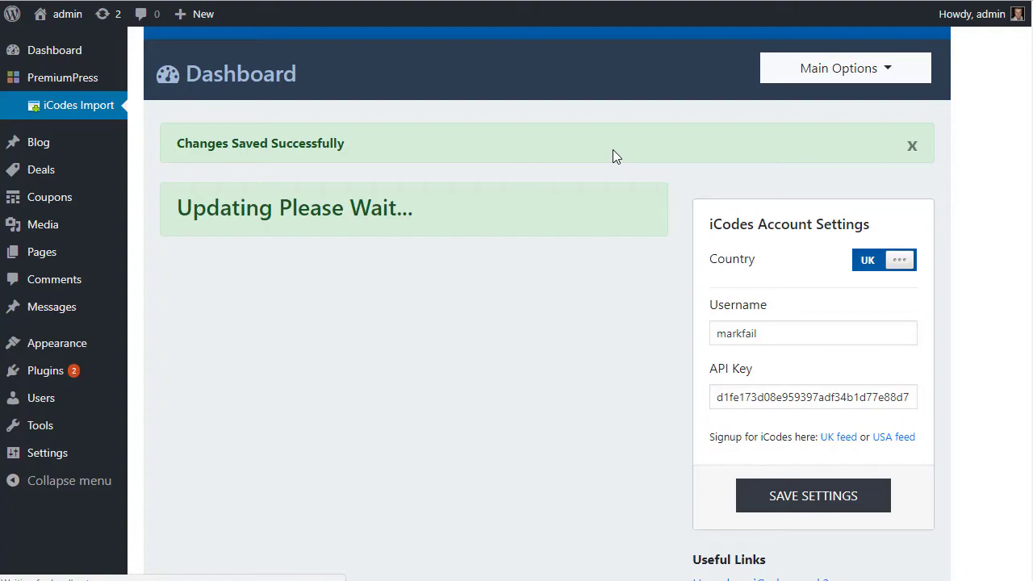
Step: Review the loaded UK merchants such as 0044.co.uk and 999Inks, and the imported stores
scroll(450, 208, "down", 3)
scroll(450, 208, "down", 12)
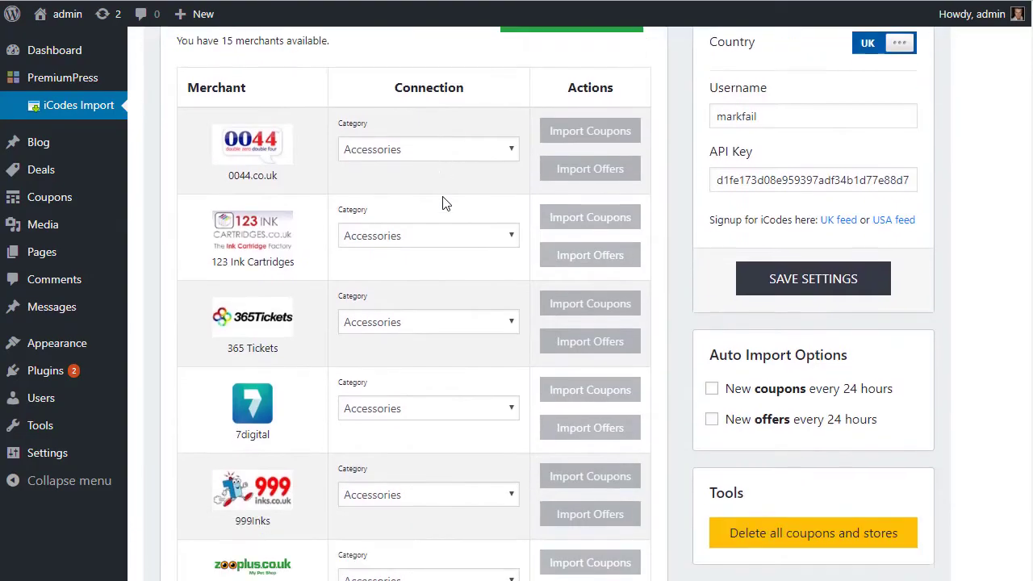
scroll(297, 324, "up", 15)
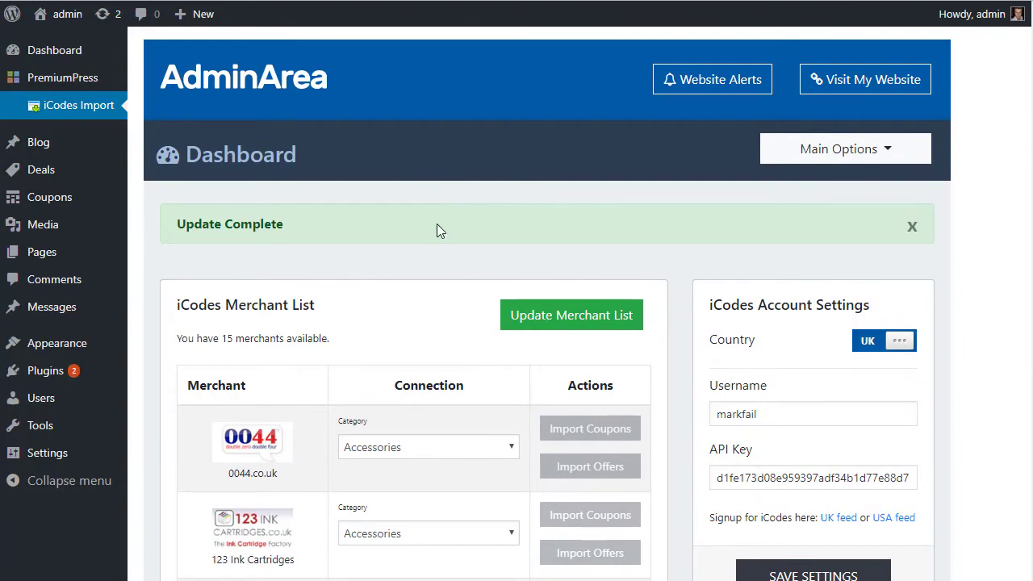
scroll(436, 230, "down", 3)
scroll(431, 247, "up", 2)
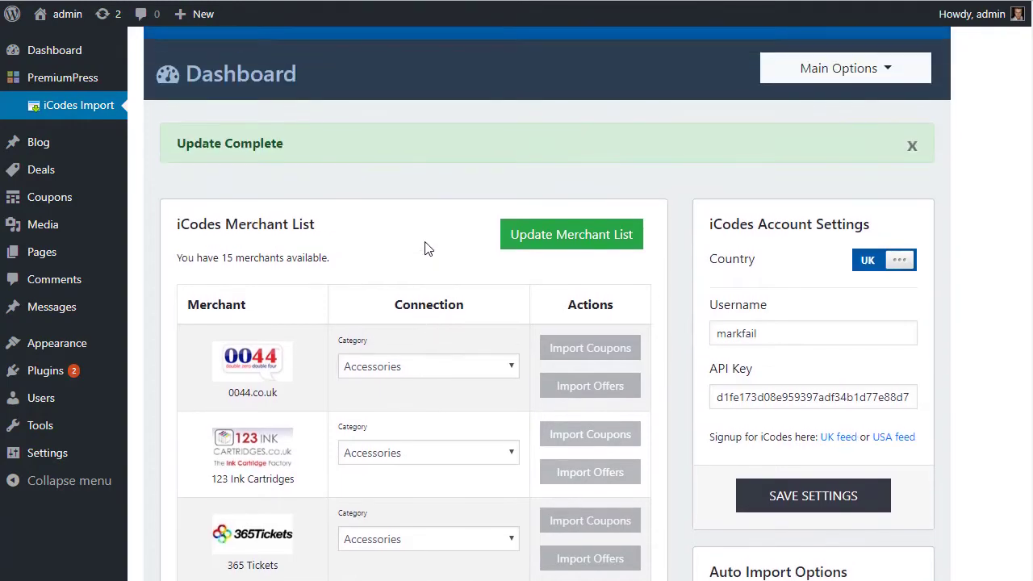
scroll(436, 254, "down", 2)
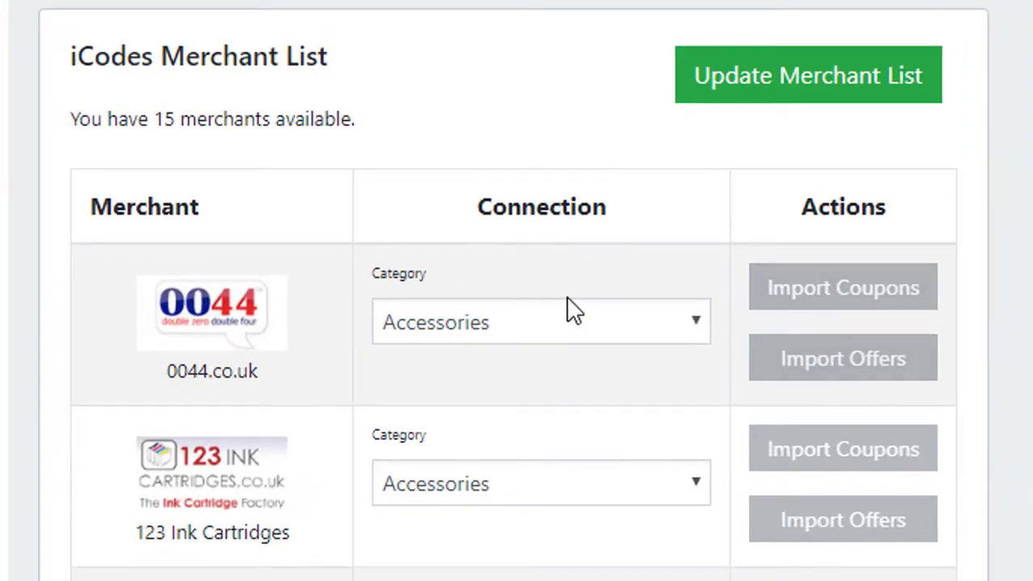
scroll(629, 339, "down", 5)
scroll(626, 364, "up", 7)
scroll(619, 357, "down", 5)
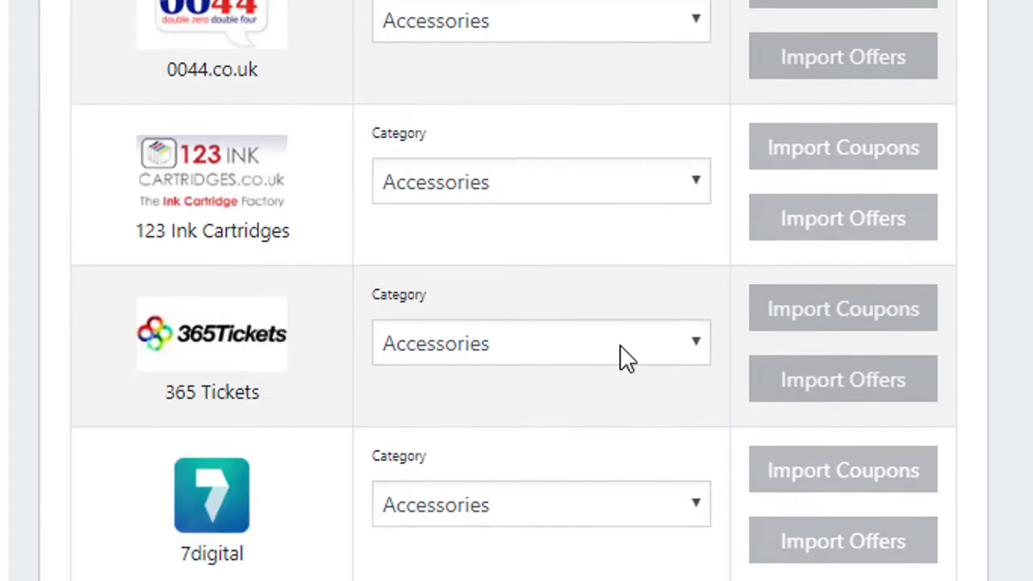
scroll(619, 359, "up", 8)
scroll(605, 381, "down", 8)
scroll(601, 370, "down", 10)
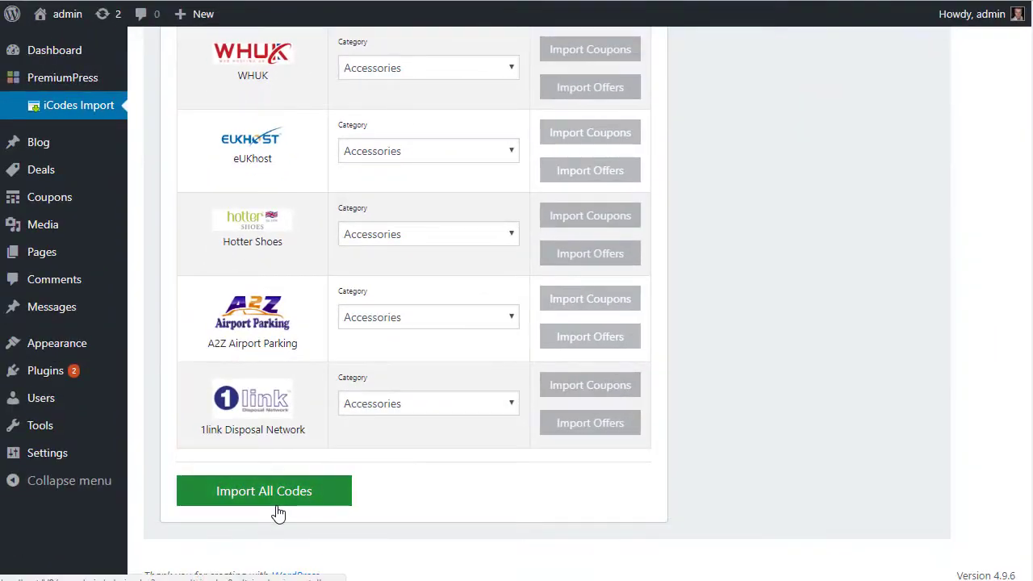
scroll(484, 185, "up", 8)
scroll(403, 242, "down", 3)
scroll(319, 283, "up", 8)
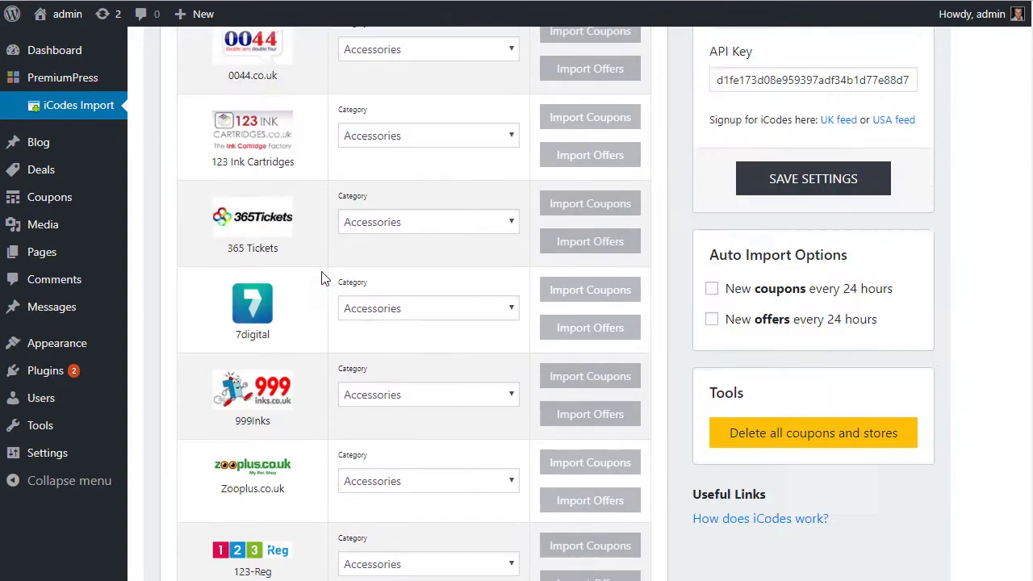
scroll(331, 287, "down", 4)
scroll(242, 217, "up", 4)
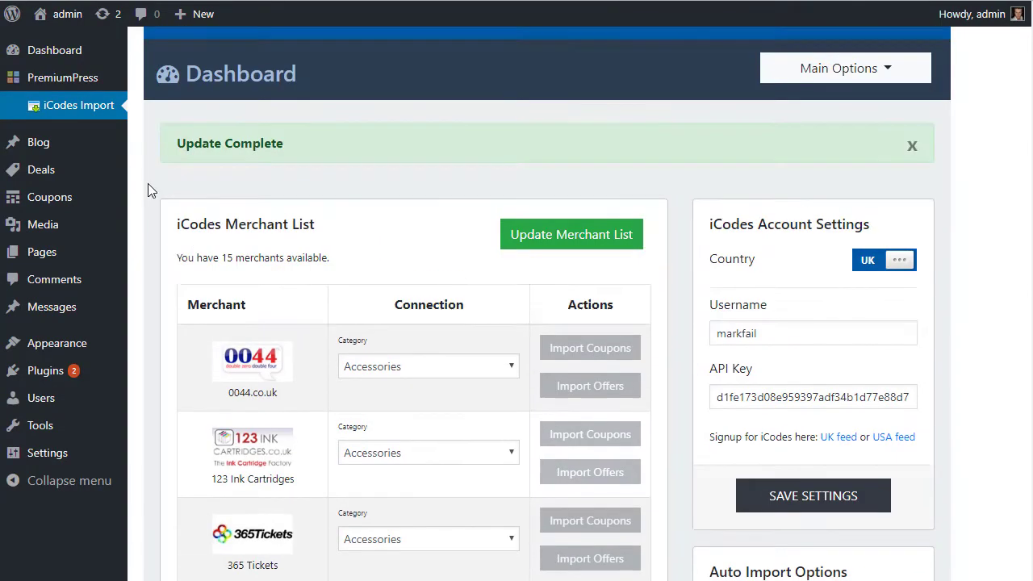
mouse_move(67, 197)
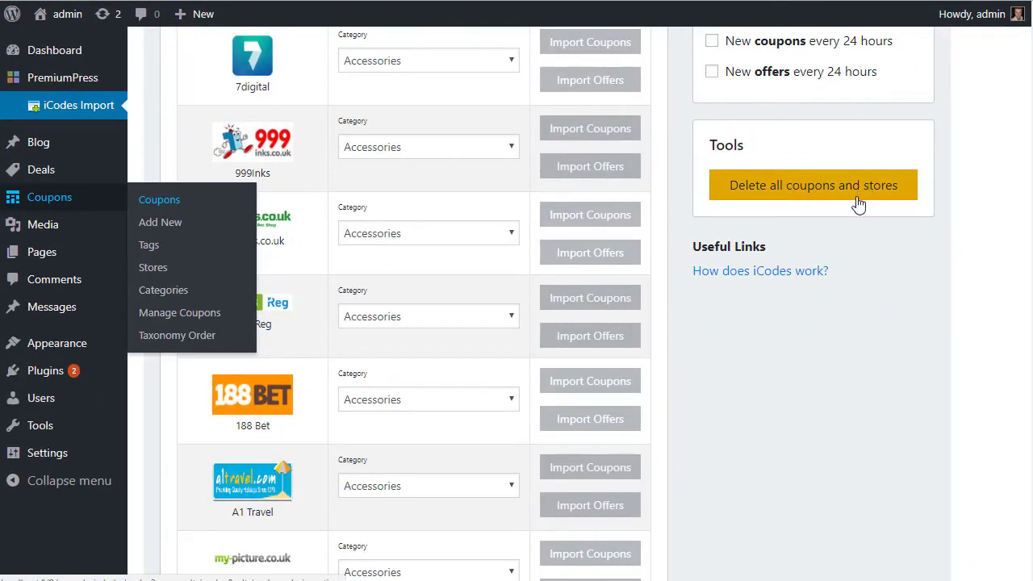
scroll(858, 205, "up", 3)
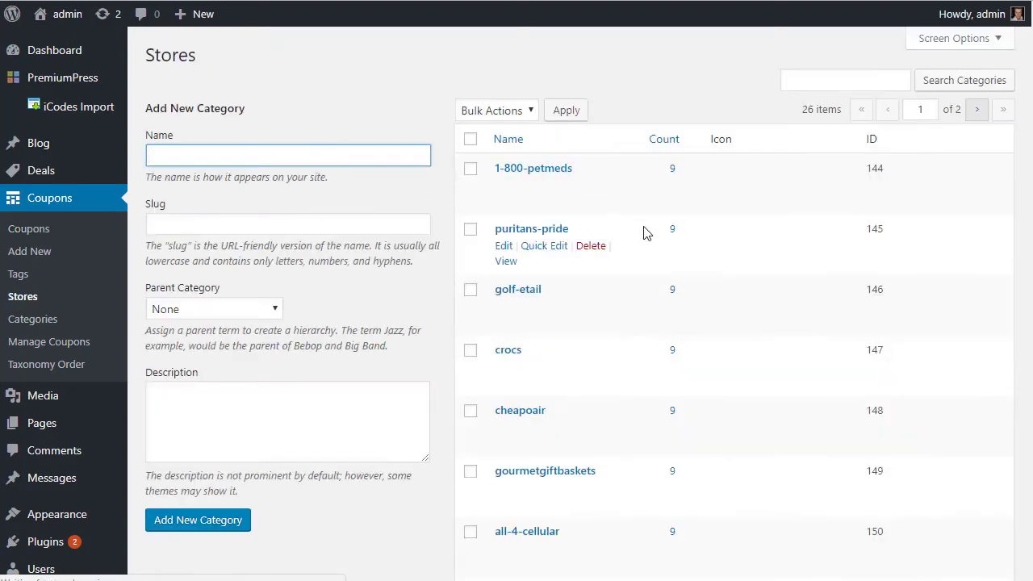
scroll(485, 226, "down", 6)
scroll(450, 200, "up", 7)
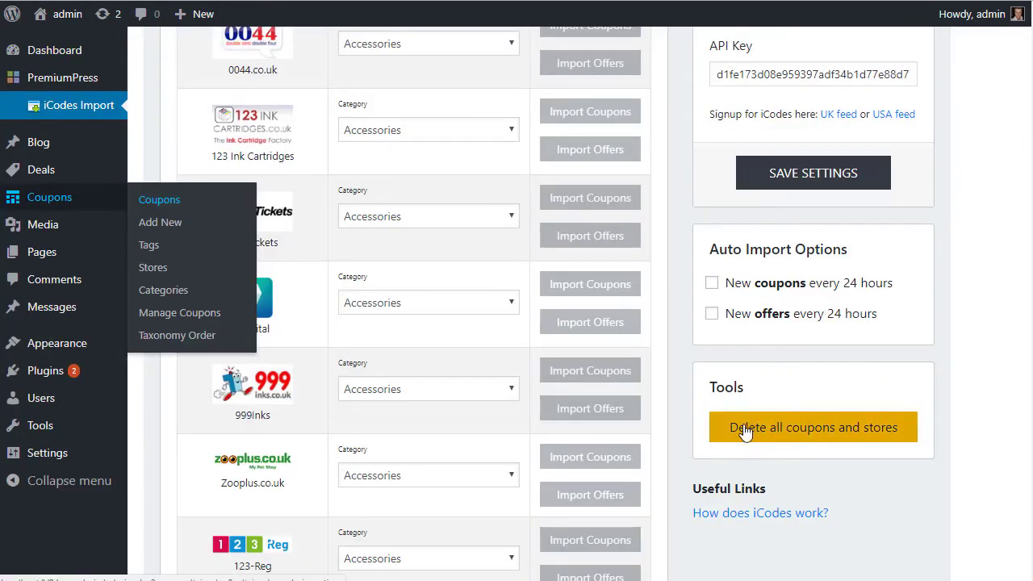
Step: Delete all coupons and stores, verify both lists are empty, and return to iCodes Import
left_click(848, 440)
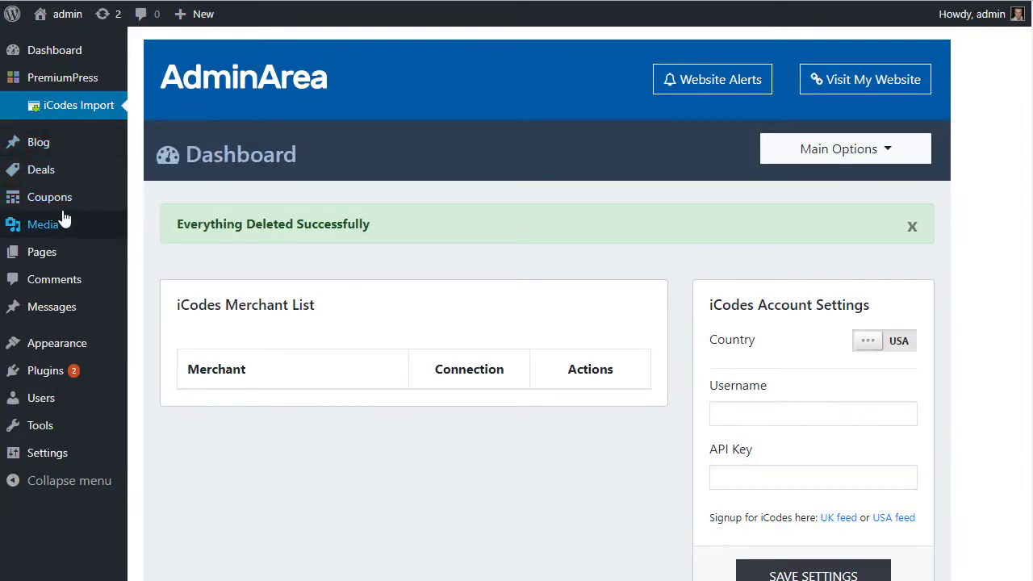
left_click(61, 202)
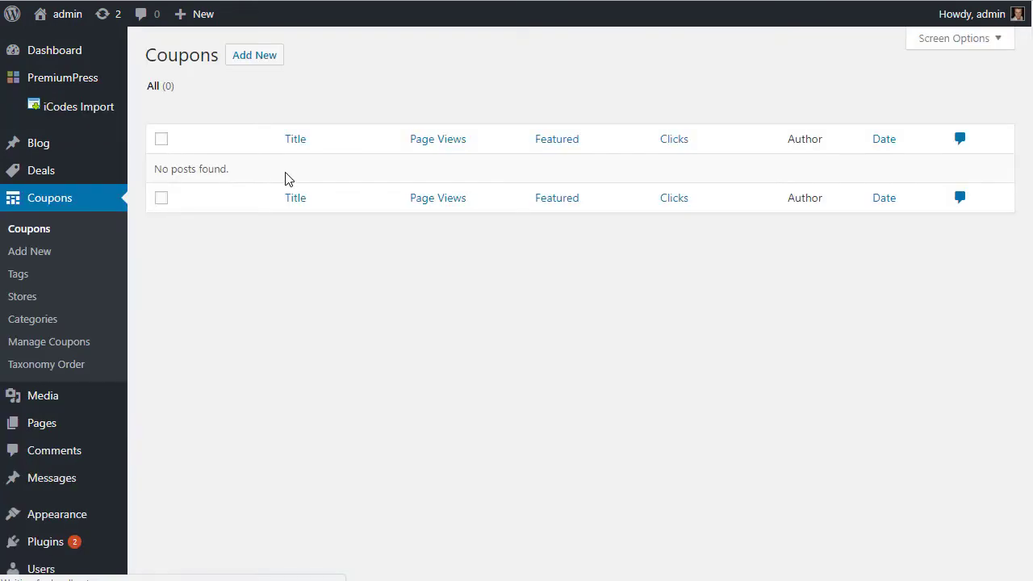
left_click(23, 296)
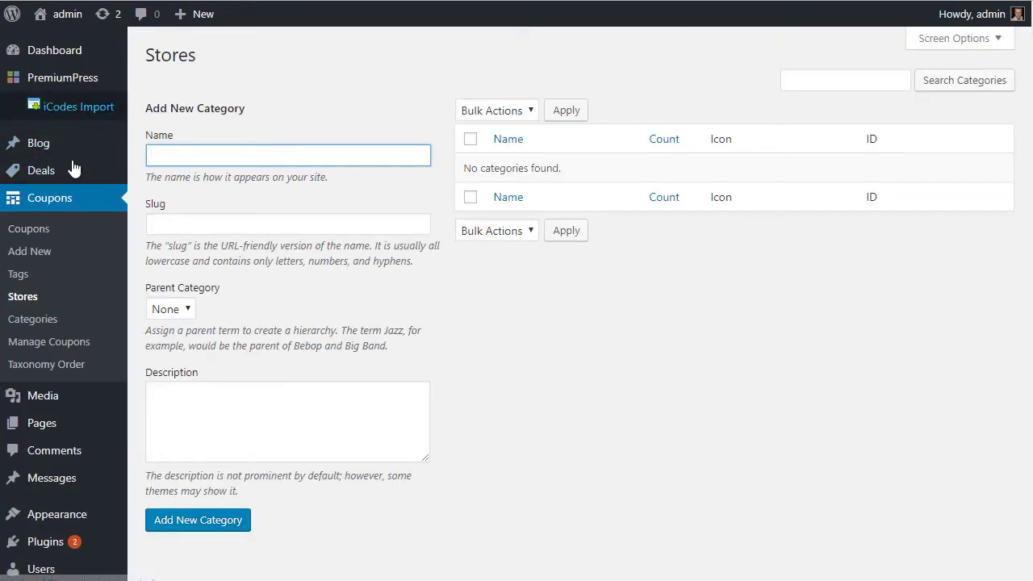
left_click(68, 118)
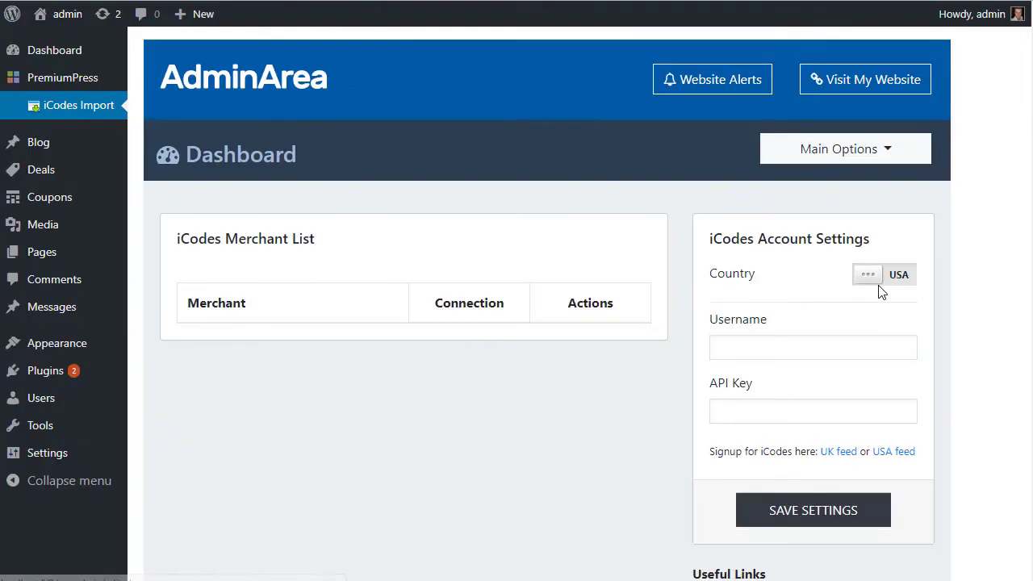
Step: Save country UK with the saved username and API key, then refresh the merchant list to 15 merchants
left_click(878, 283)
left_click(787, 350)
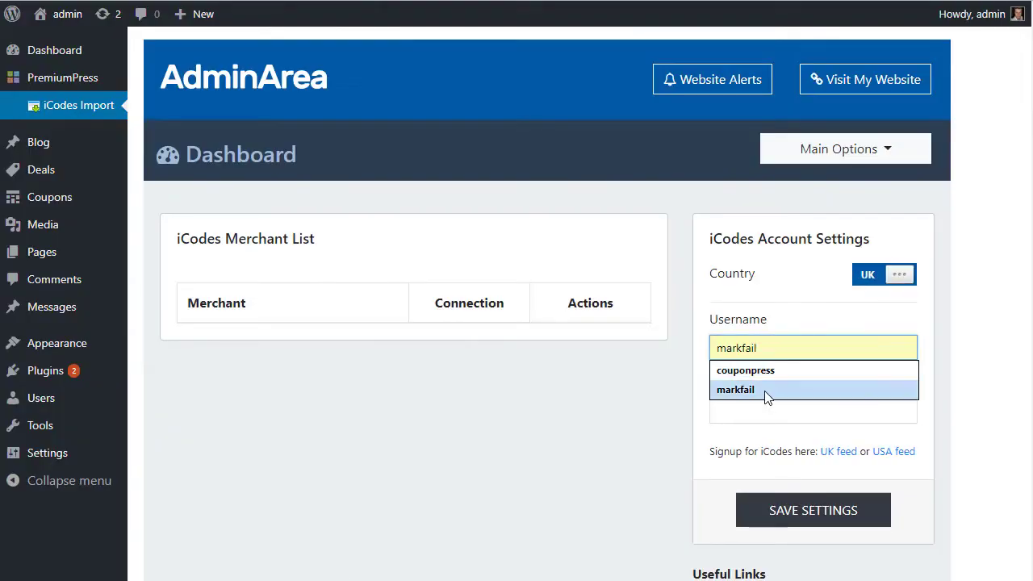
left_click(735, 389)
left_click(750, 412)
left_click(750, 450)
left_click(752, 420)
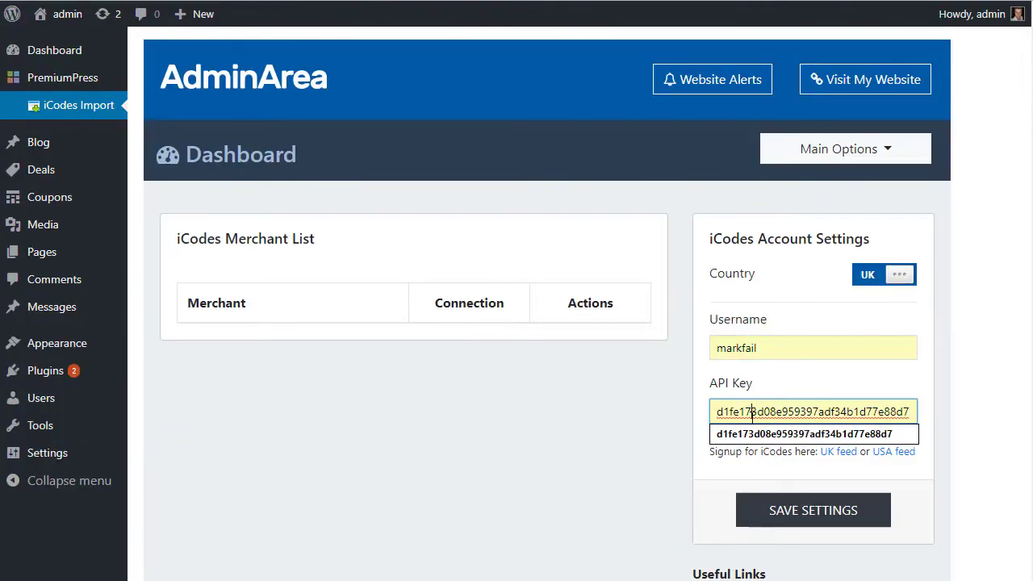
double_click(752, 419)
left_click(600, 471)
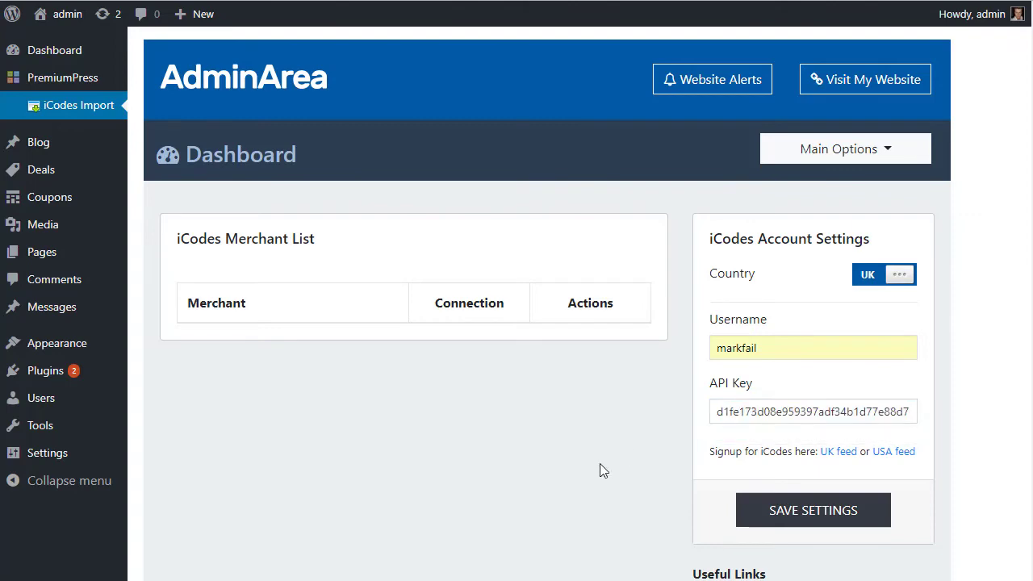
left_click(776, 512)
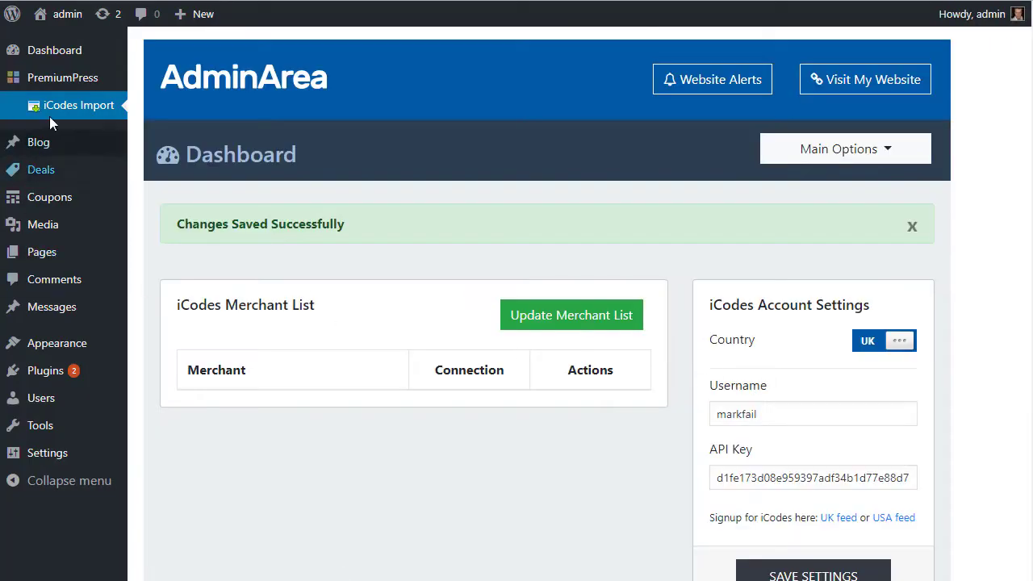
left_click(613, 316)
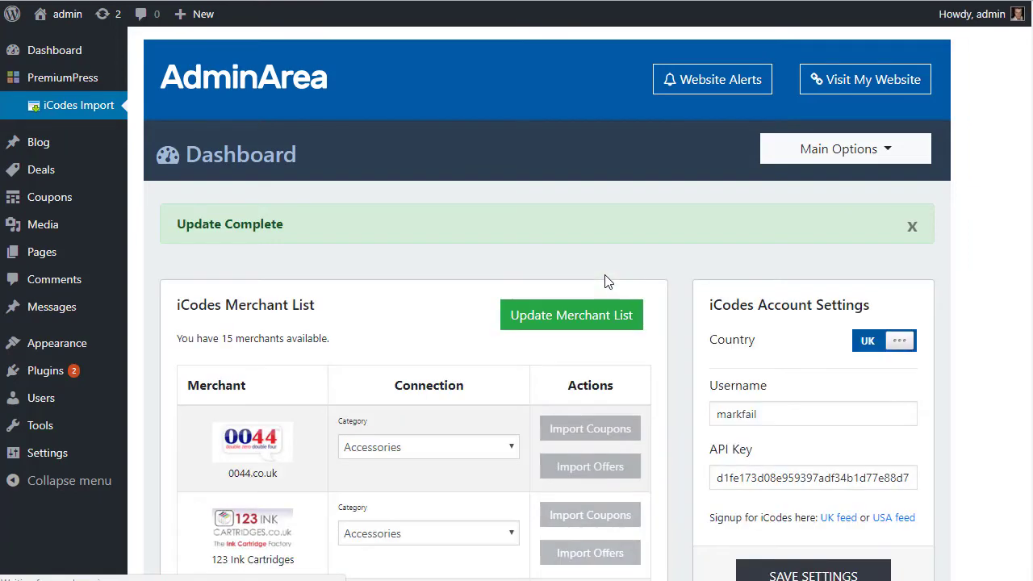
scroll(429, 260, "down", 2)
scroll(429, 255, "up", 2)
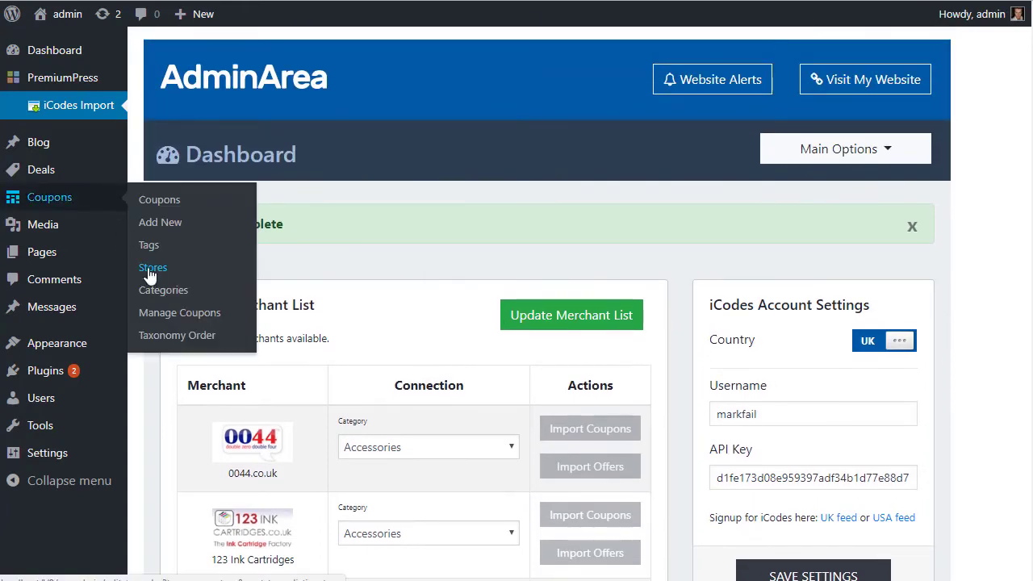
left_click(153, 267)
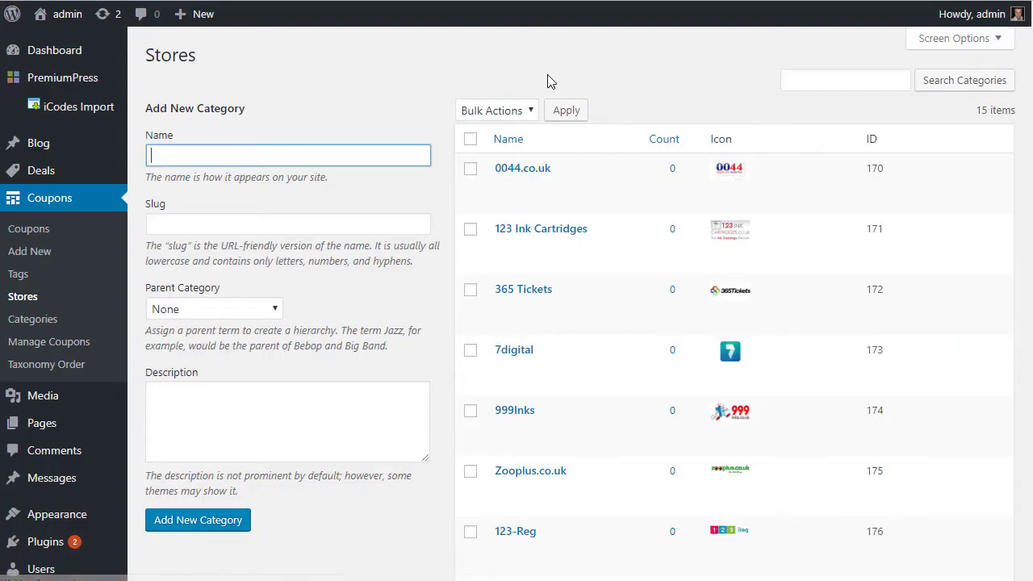
scroll(562, 148, "down", 4)
scroll(606, 213, "down", 3)
scroll(703, 284, "up", 7)
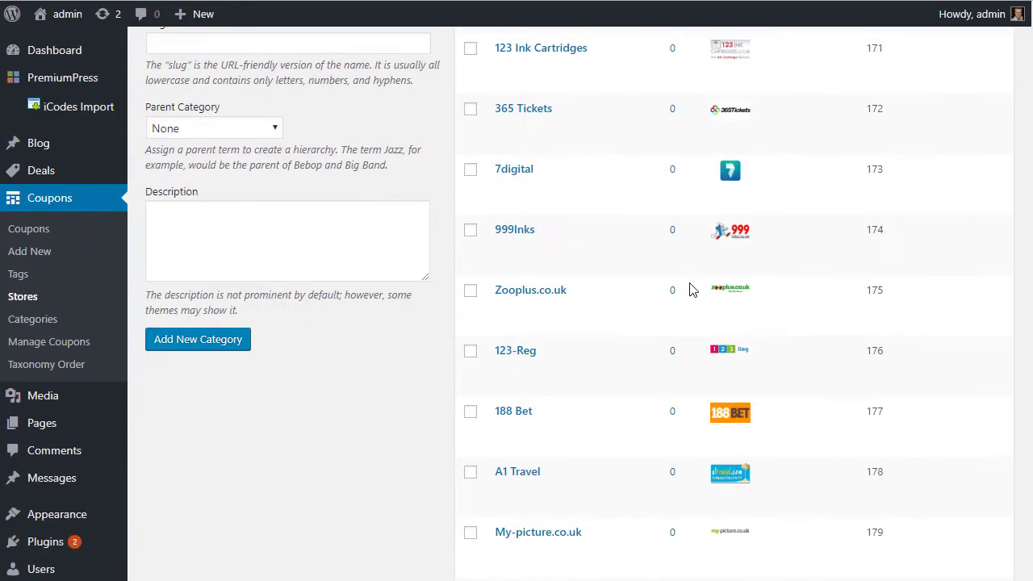
scroll(583, 318, "down", 5)
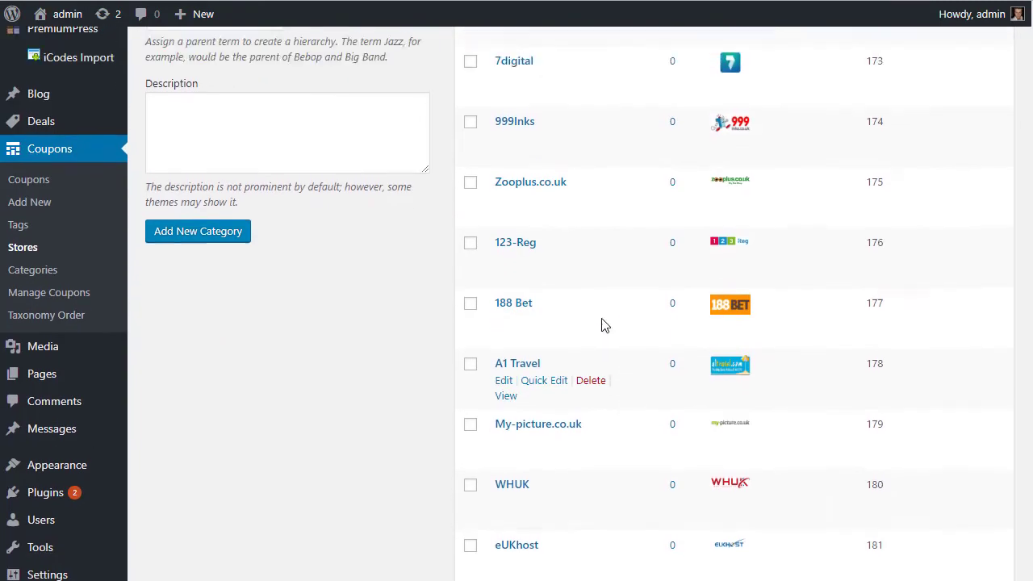
scroll(604, 325, "up", 5)
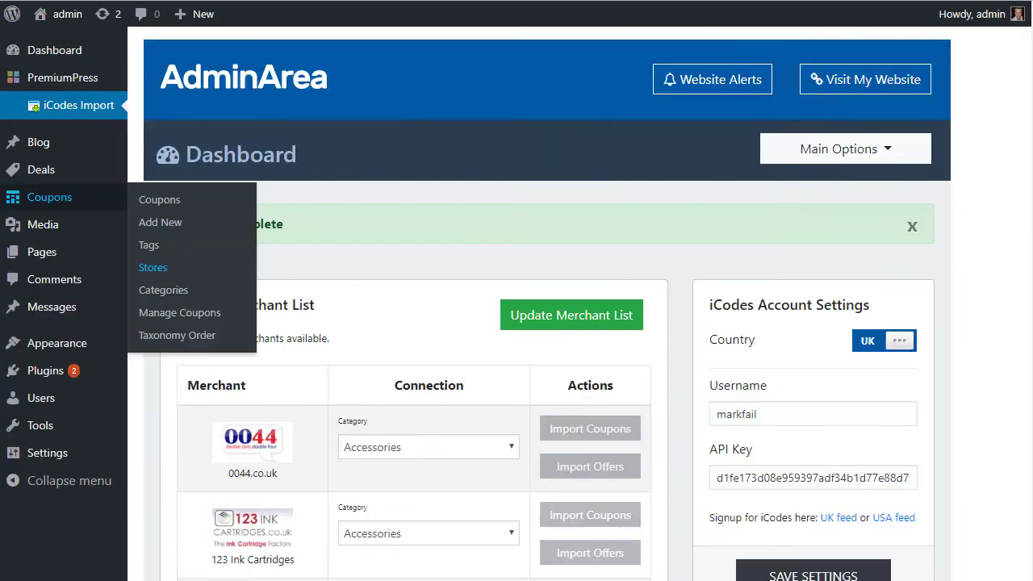
Step: Confirm the coupon list is empty, then Import All Codes to add 32 coupons
left_click(160, 200)
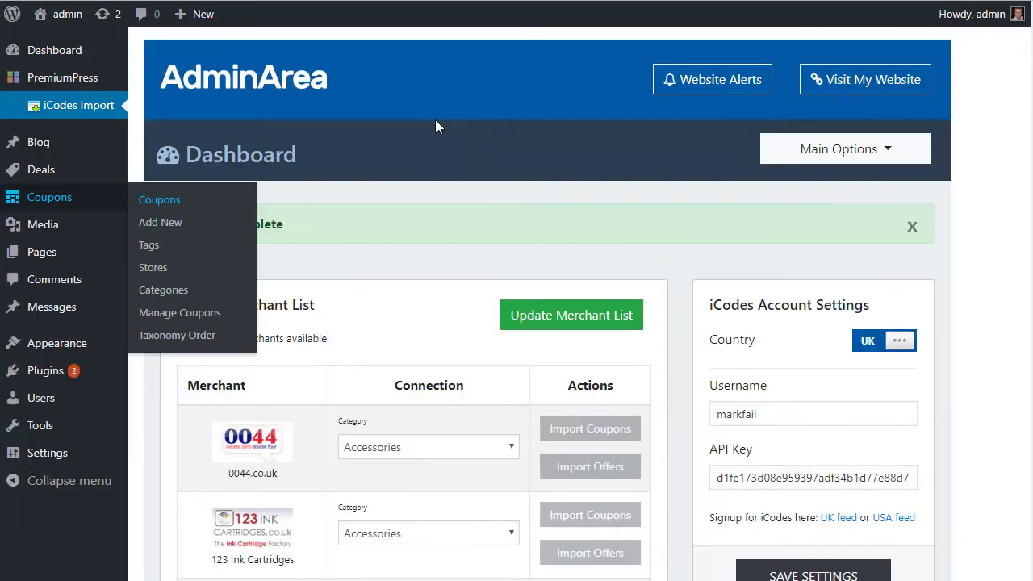
scroll(444, 138, "down", 15)
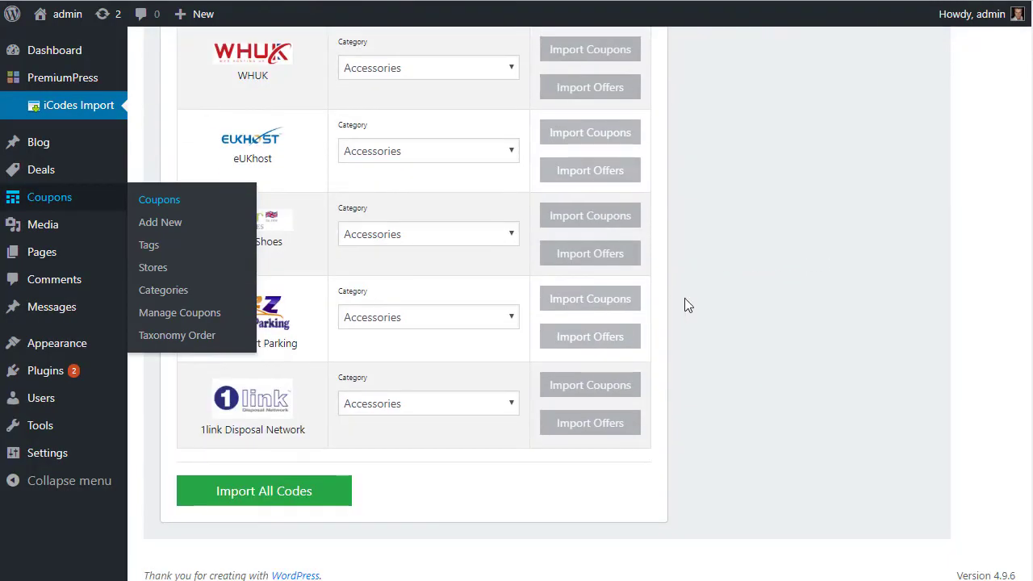
left_click(259, 496)
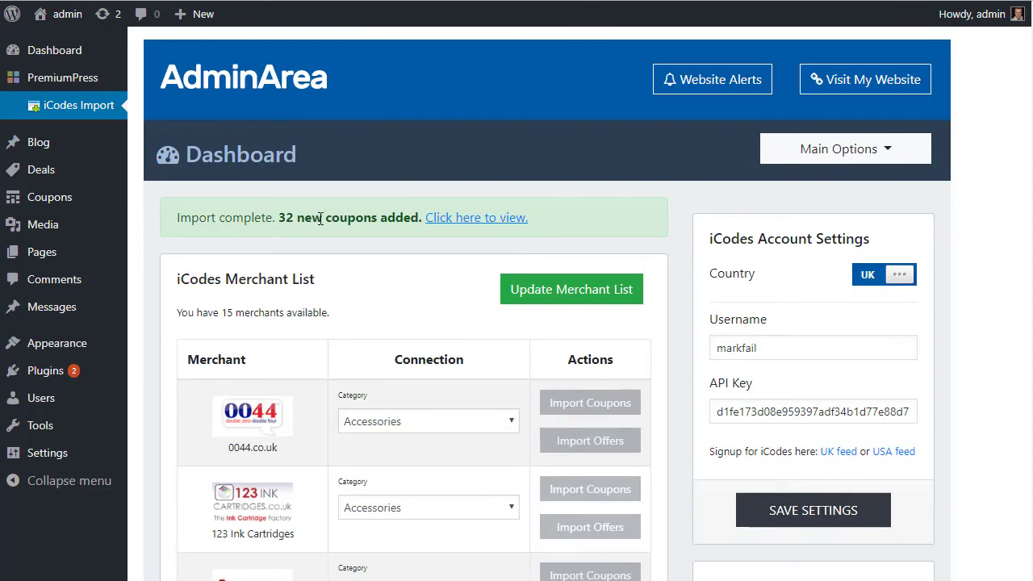
scroll(376, 226, "down", 3)
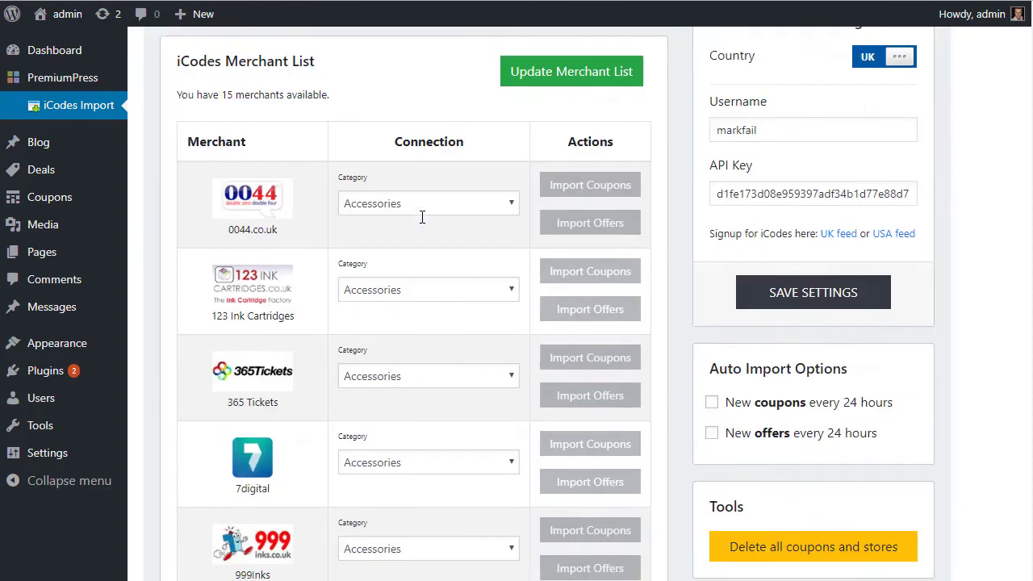
scroll(330, 260, "up", 4)
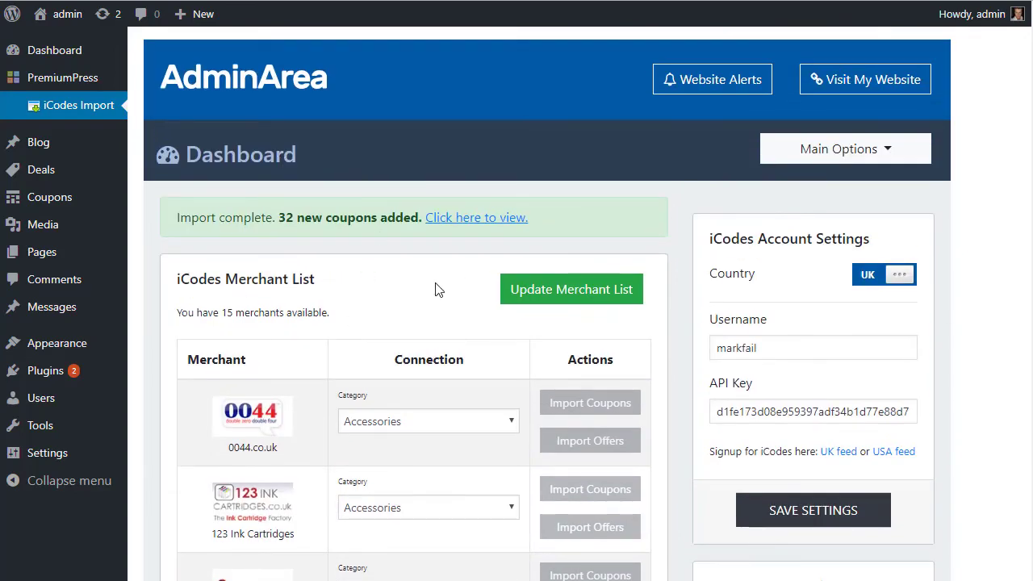
Step: View the 32 newly imported coupons and browse to the second page of the Coupons list
left_click(462, 220)
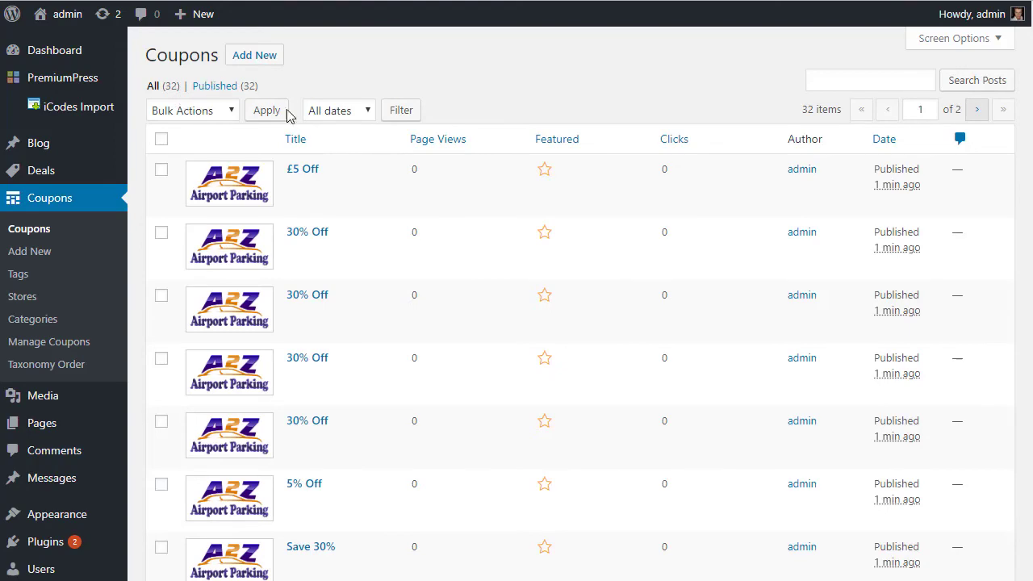
scroll(323, 162, "down", 10)
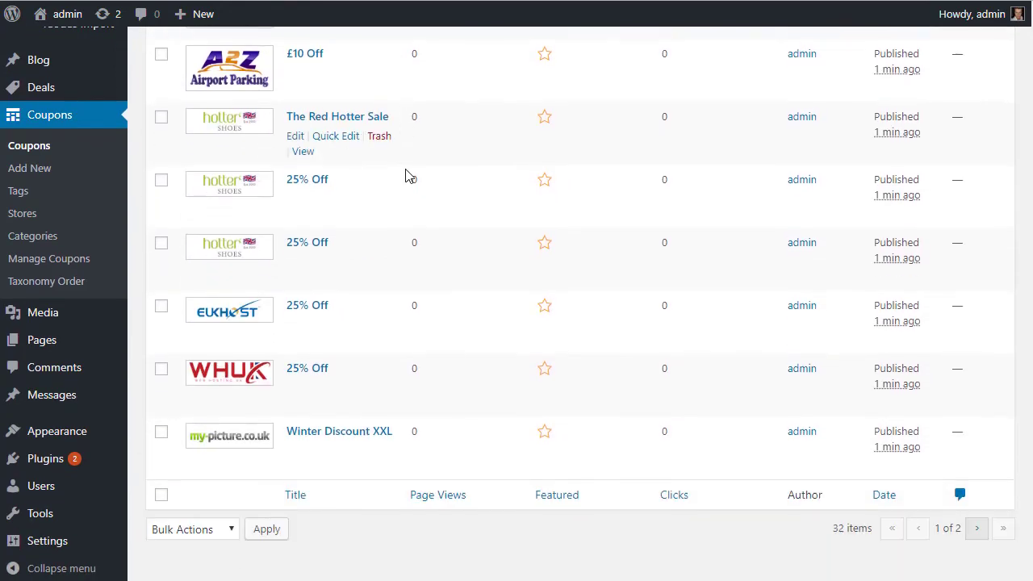
left_click(977, 510)
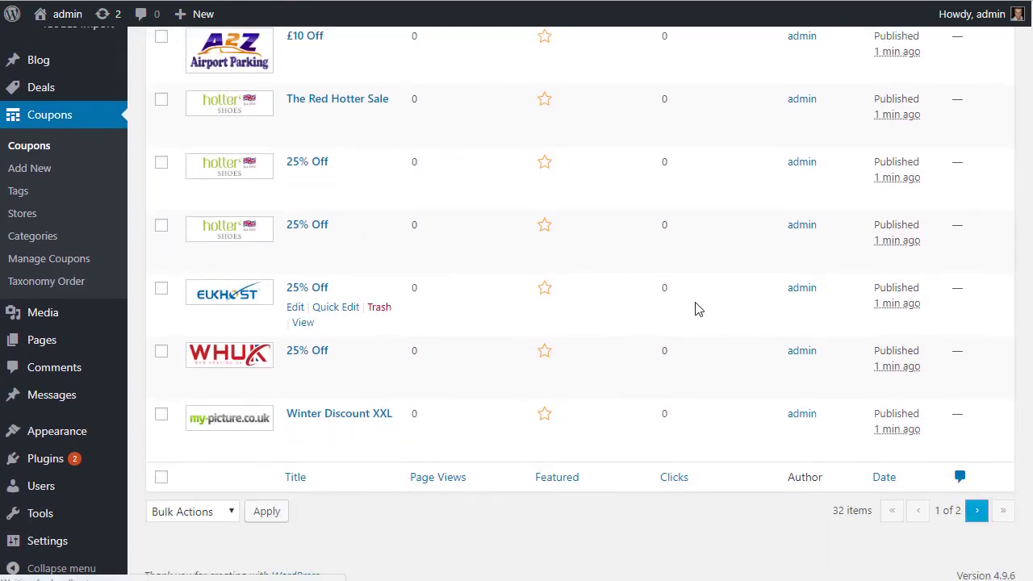
scroll(648, 267, "down", 5)
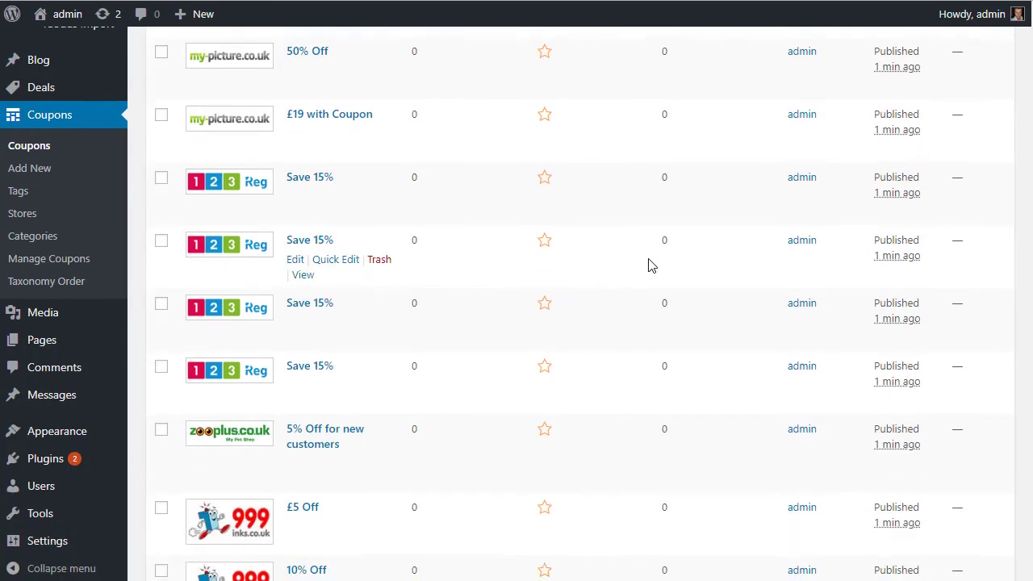
scroll(650, 274, "up", 5)
scroll(650, 274, "up", 1)
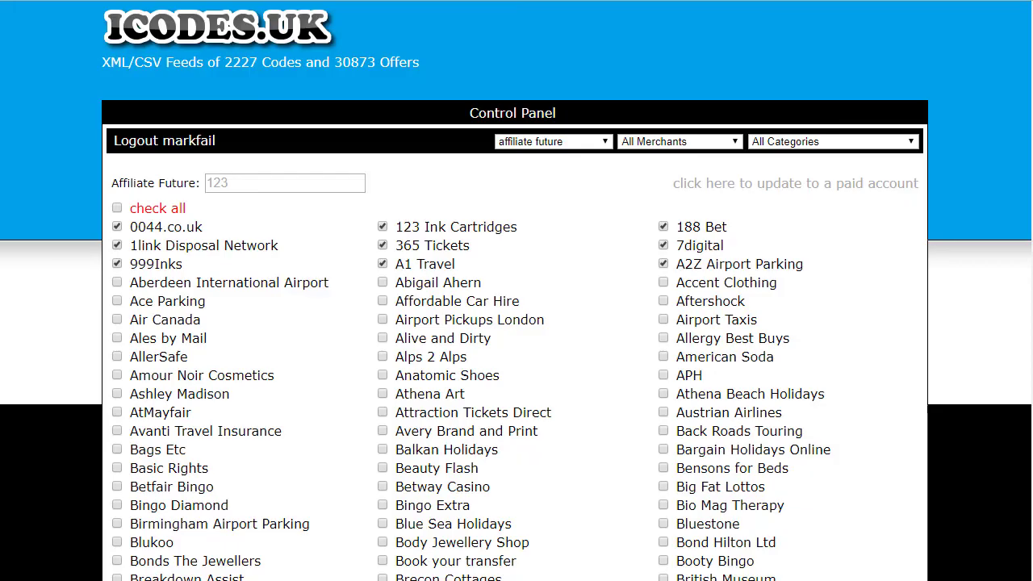
scroll(369, 205, "down", 5)
scroll(680, 252, "up", 2)
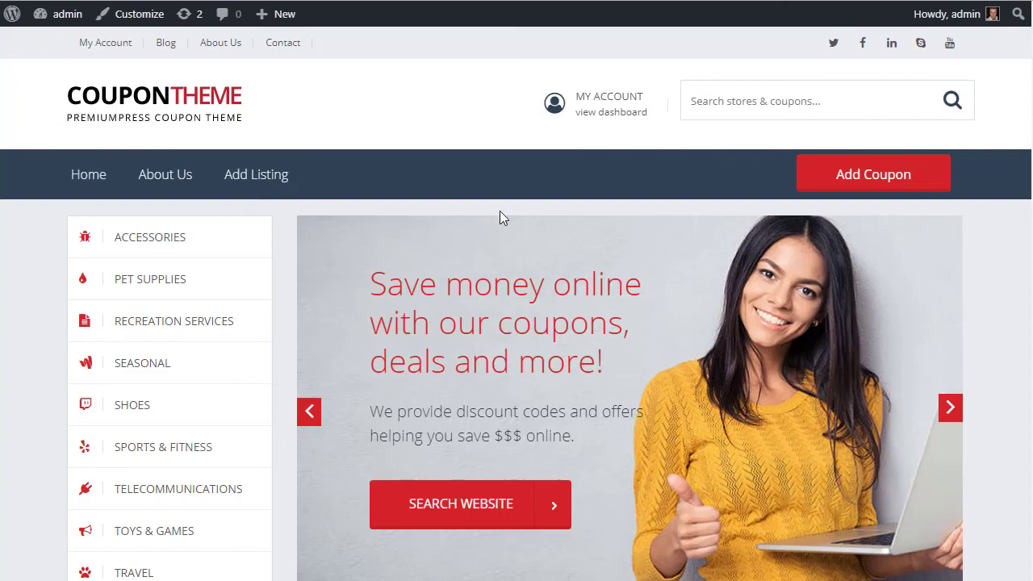
Step: Browse the homepage's Featured Stores (0044.co.uk, 999Inks, Zooplus.co.uk) and Recently Added coupons
scroll(500, 210, "down", 7)
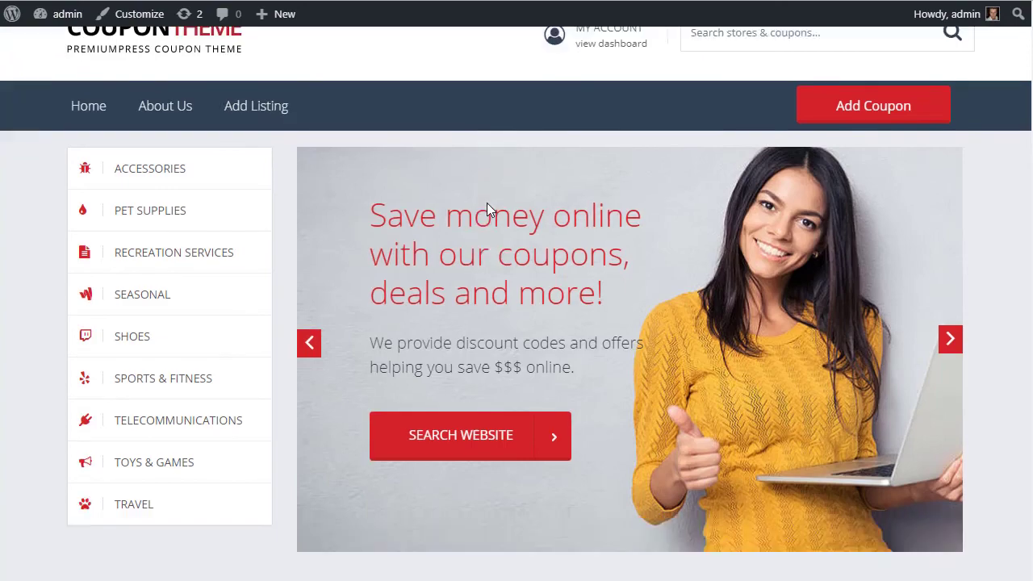
scroll(499, 193, "down", 7)
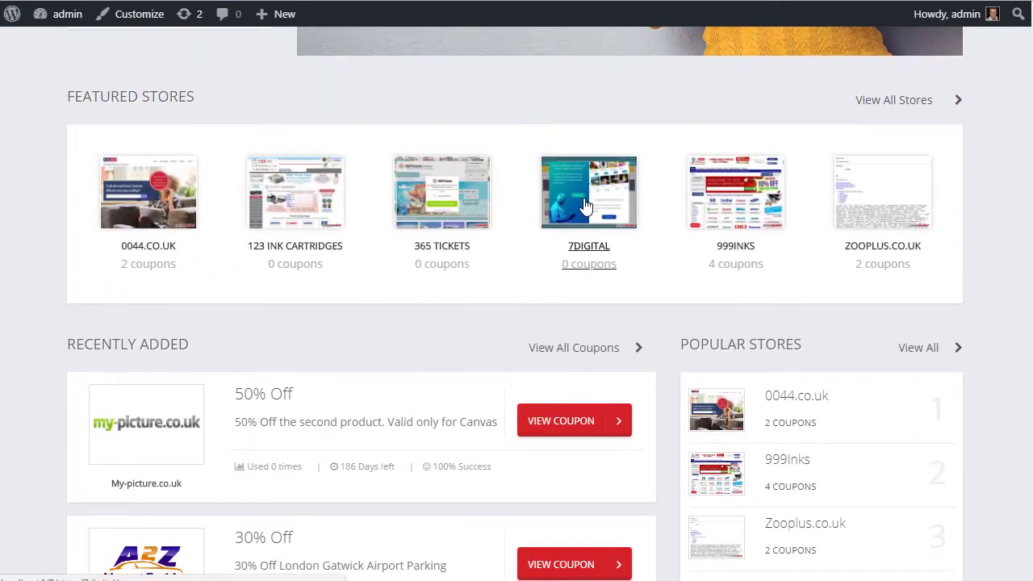
scroll(360, 236, "down", 3)
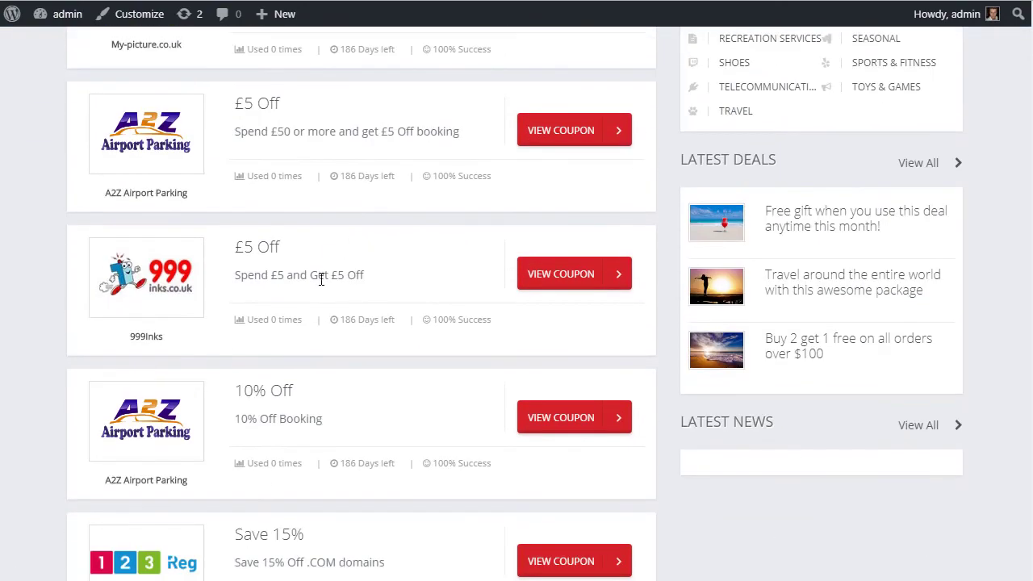
scroll(320, 272, "up", 10)
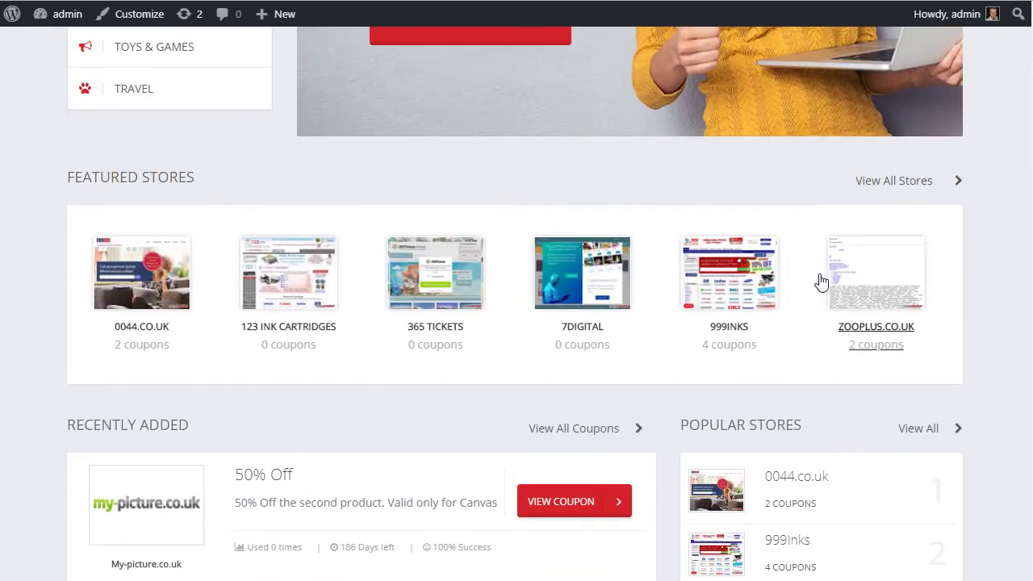
scroll(537, 293, "up", 2)
scroll(401, 324, "up", 3)
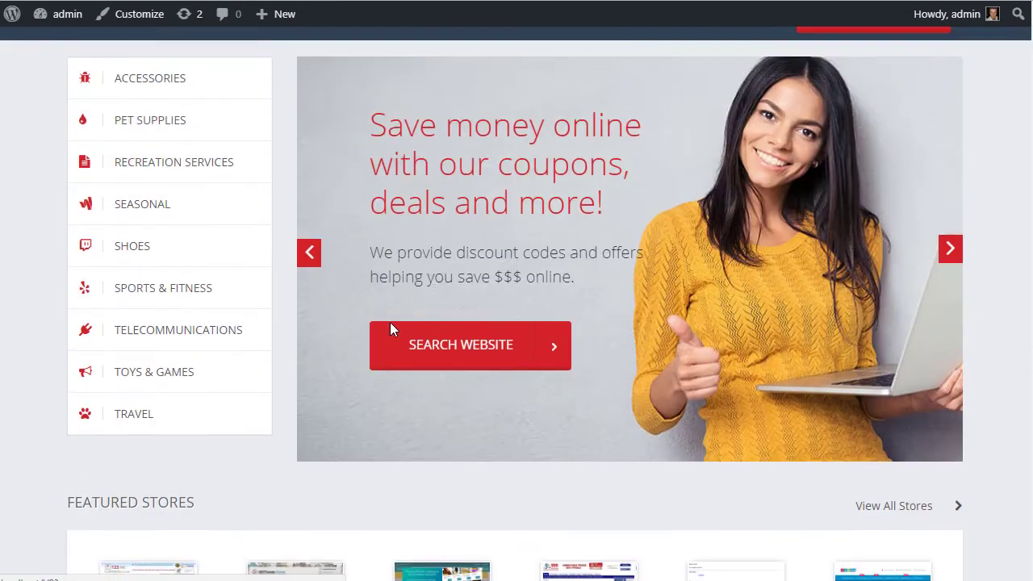
scroll(392, 323, "down", 8)
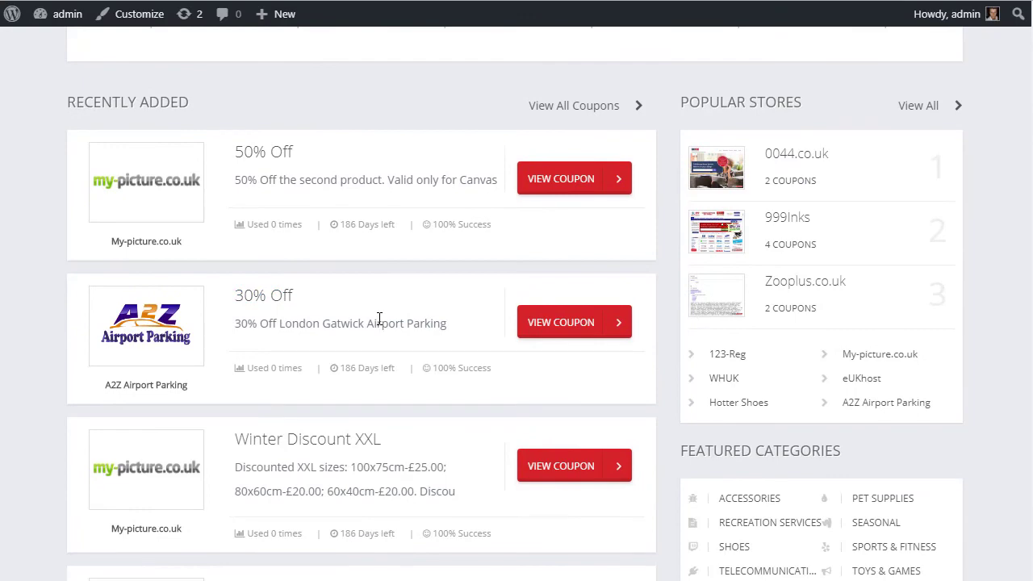
scroll(379, 319, "up", 3)
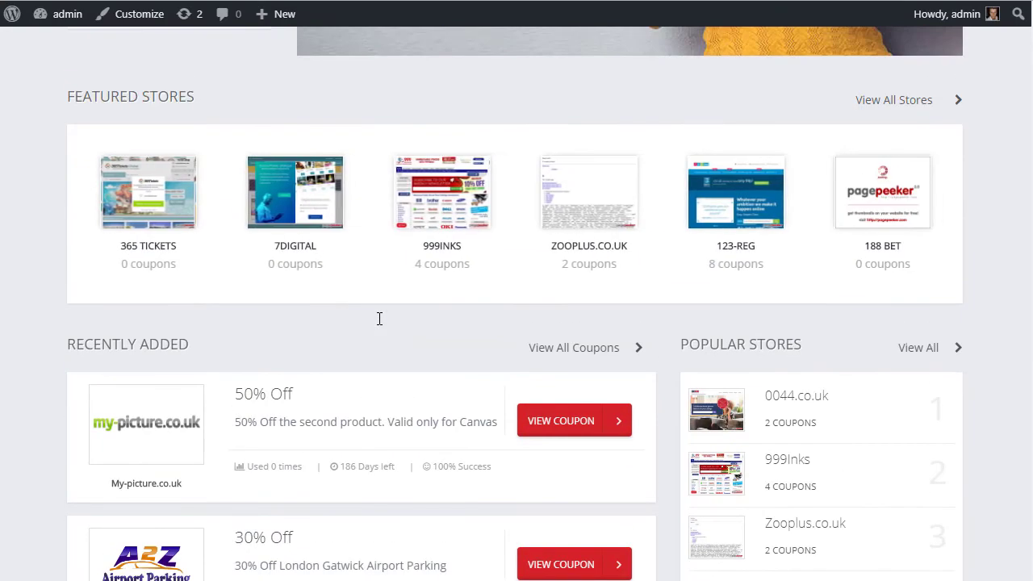
scroll(379, 319, "up", 4)
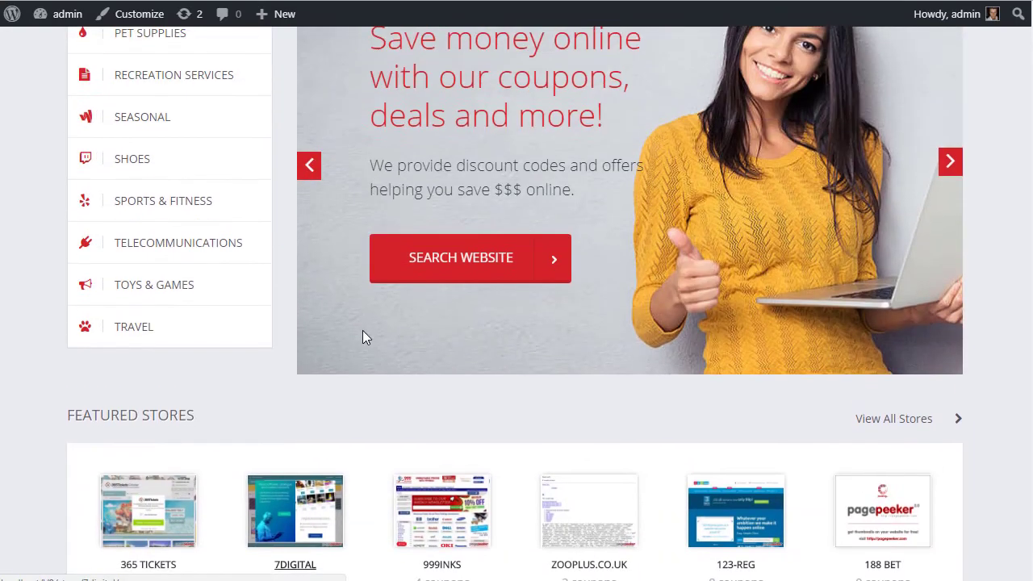
scroll(349, 355, "down", 3)
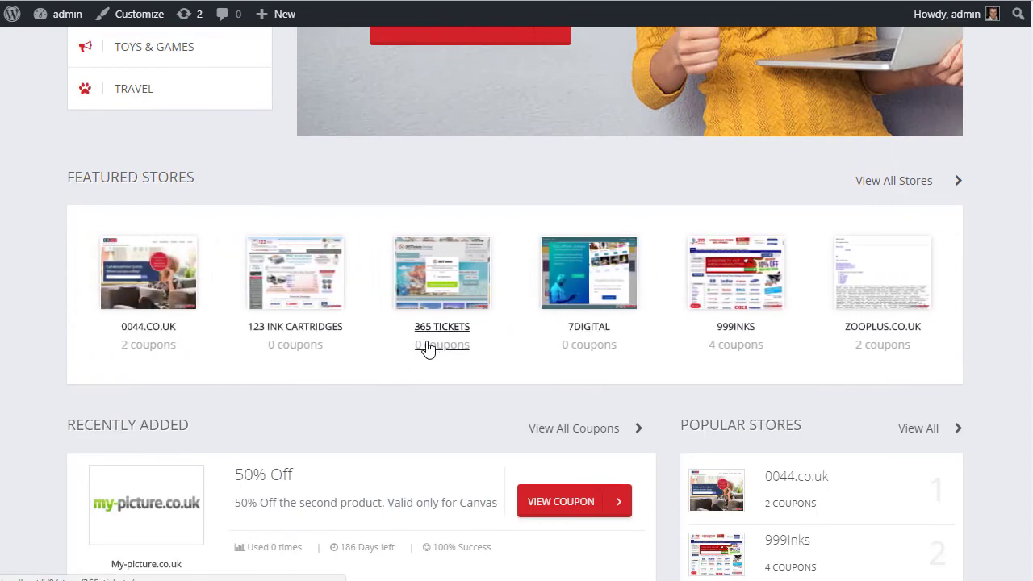
scroll(426, 352, "up", 3)
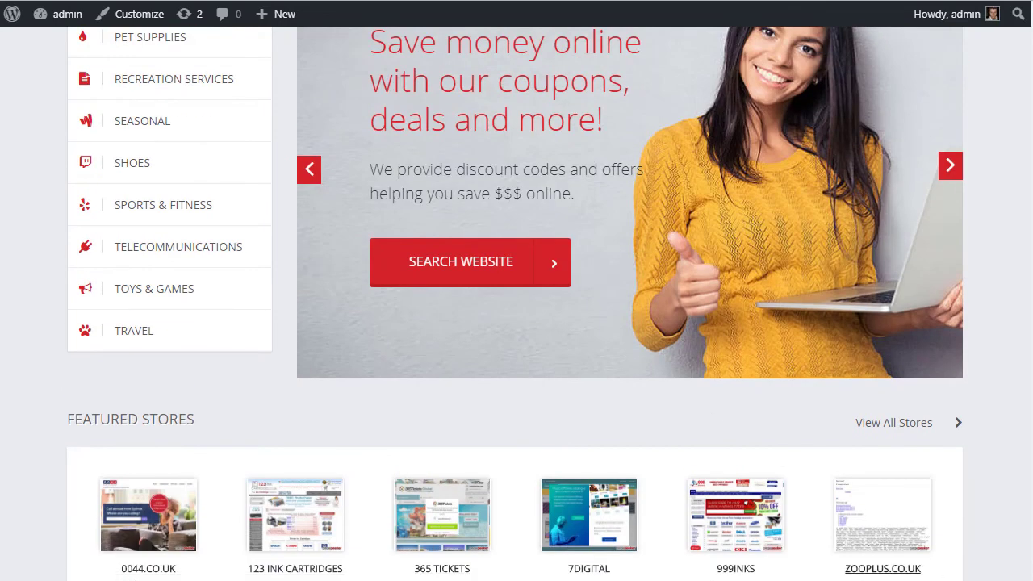